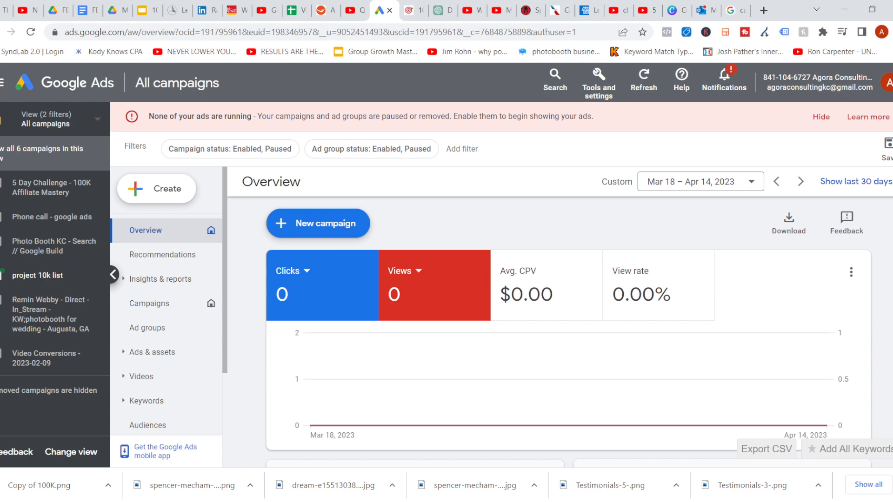
Start a new campaign and choose to create it without a goal's guidance
left_click(156, 189)
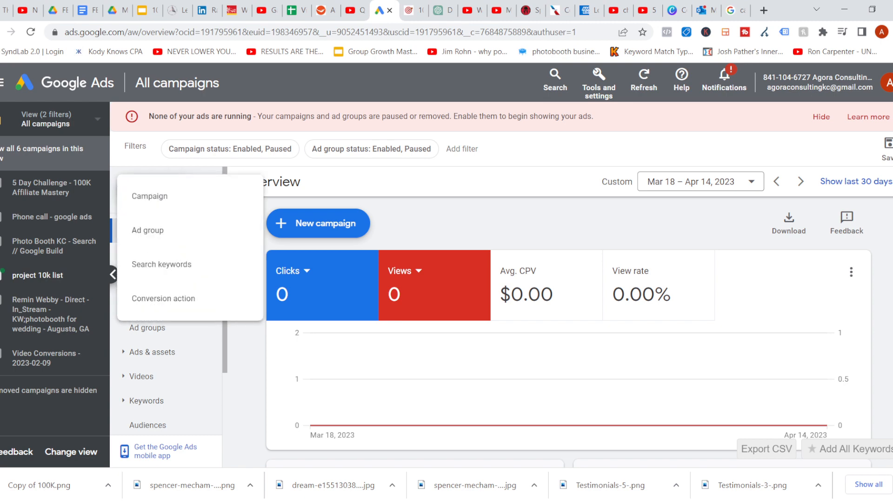
left_click(143, 197)
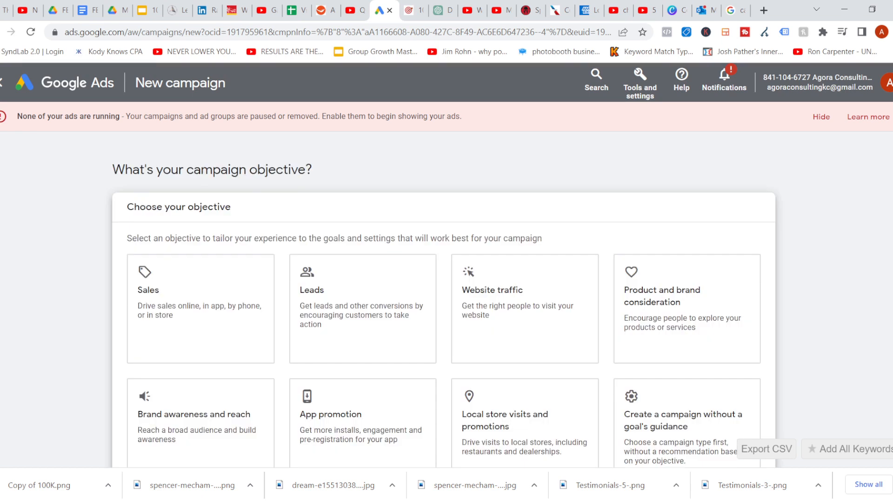
scroll(141, 199, "down", 3)
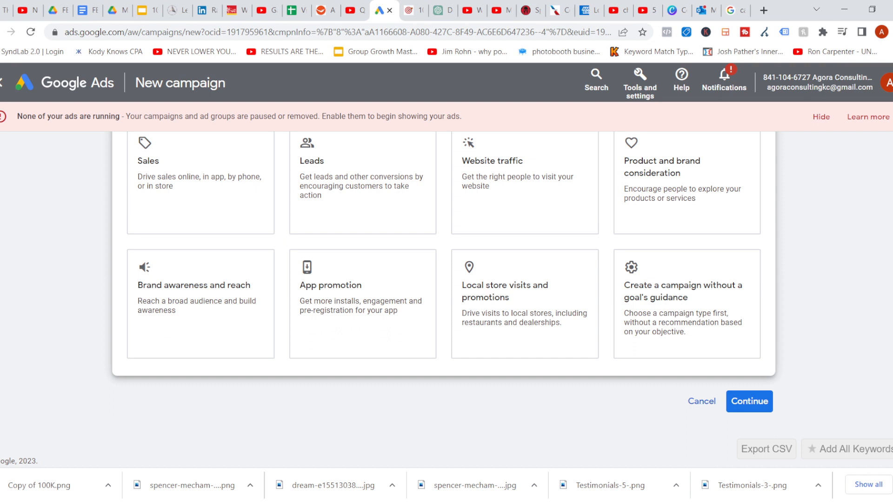
scroll(443, 300, "up", 2)
scroll(444, 300, "down", 1)
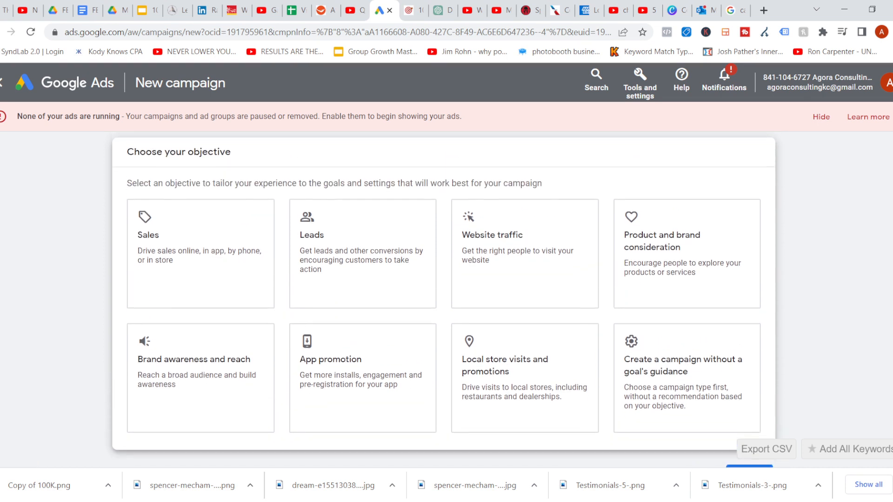
scroll(445, 300, "down", 1)
scroll(444, 300, "down", 1)
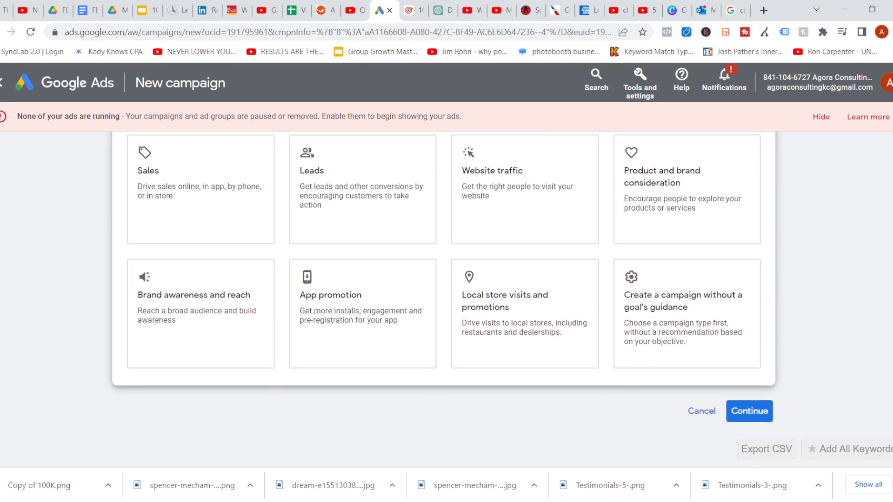
left_click(687, 300)
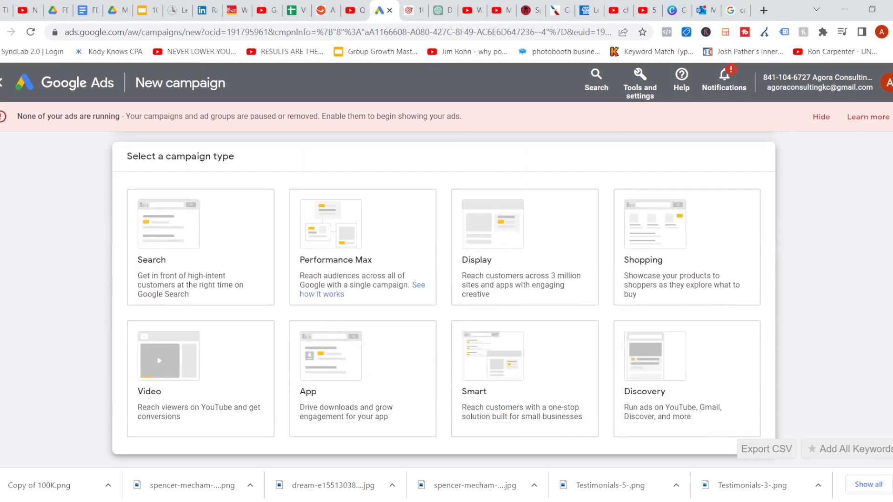
Select Search as the campaign type
scroll(444, 300, "up", 4)
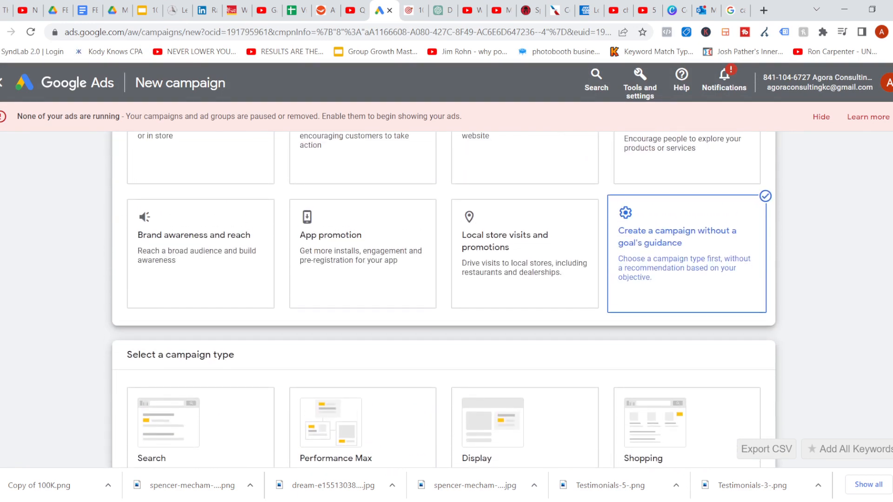
scroll(444, 300, "down", 1)
scroll(444, 300, "down", 3)
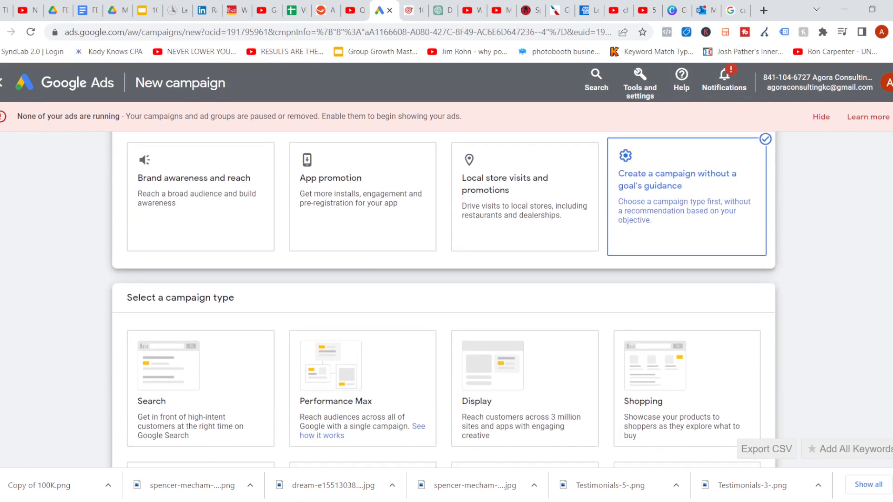
scroll(444, 300, "down", 1)
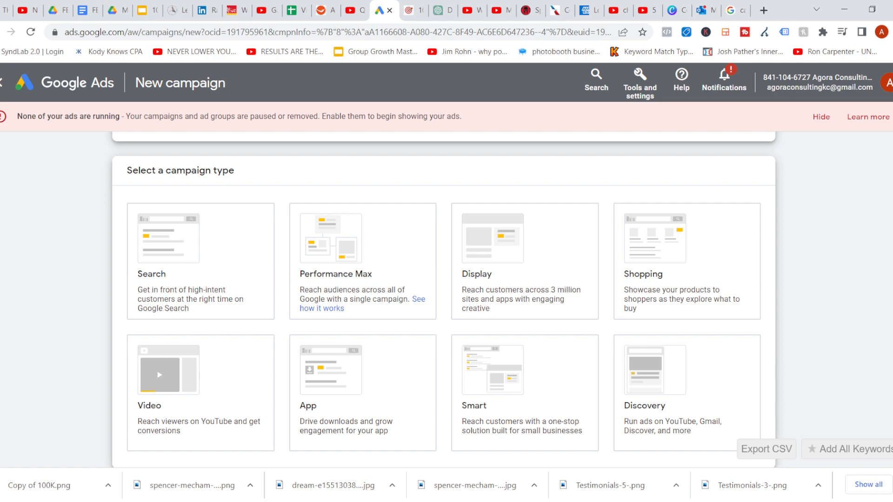
scroll(445, 300, "down", 7)
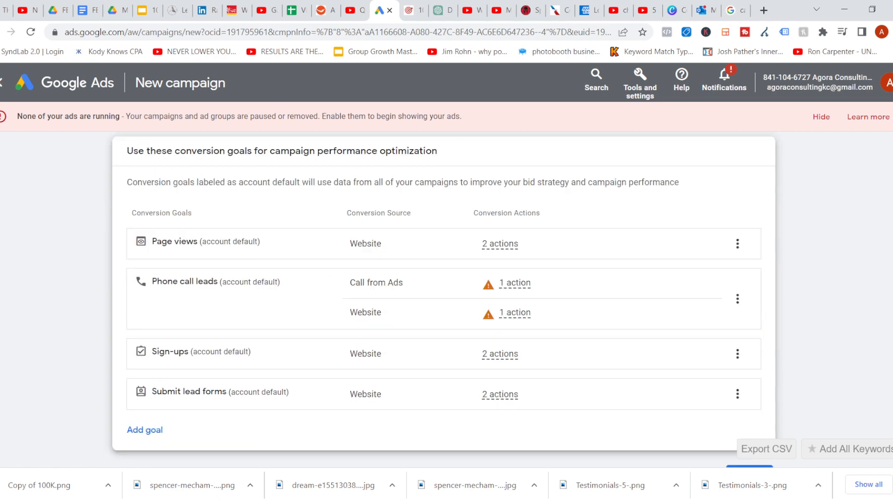
scroll(444, 300, "up", 5)
scroll(444, 300, "up", 2)
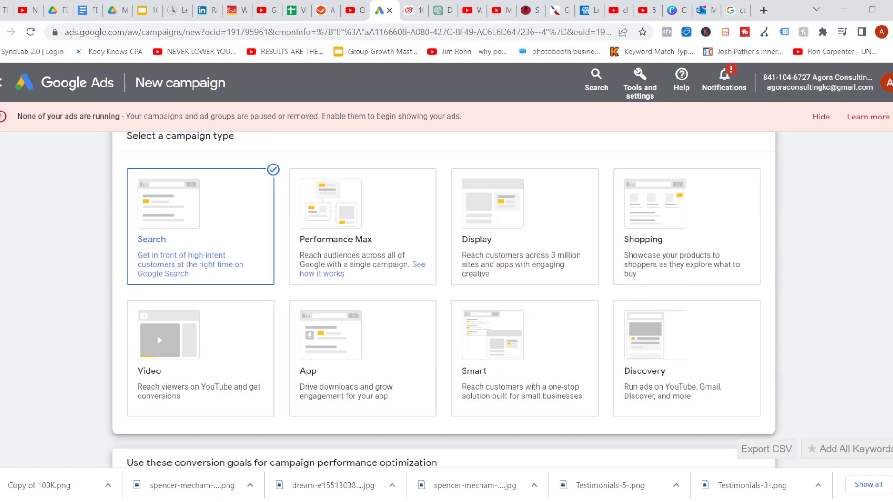
scroll(444, 300, "down", 4)
scroll(444, 299, "up", 4)
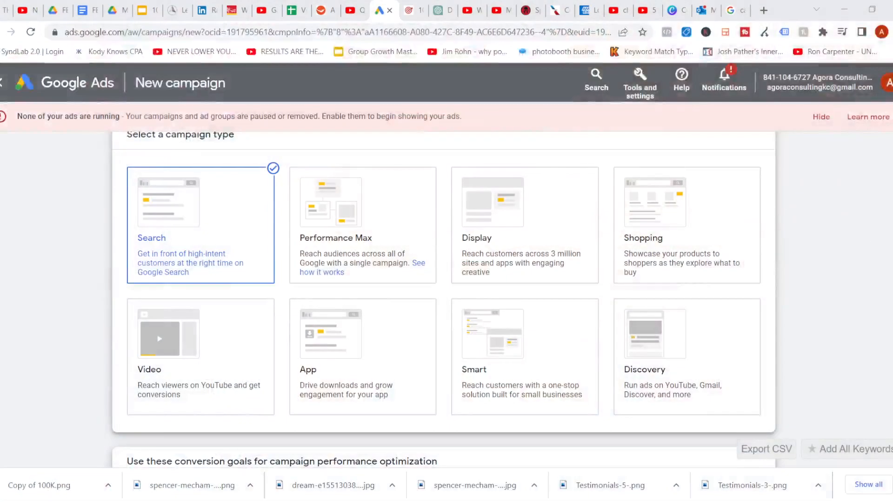
Remove the Submit lead forms conversion goal from the campaign
scroll(444, 300, "down", 4)
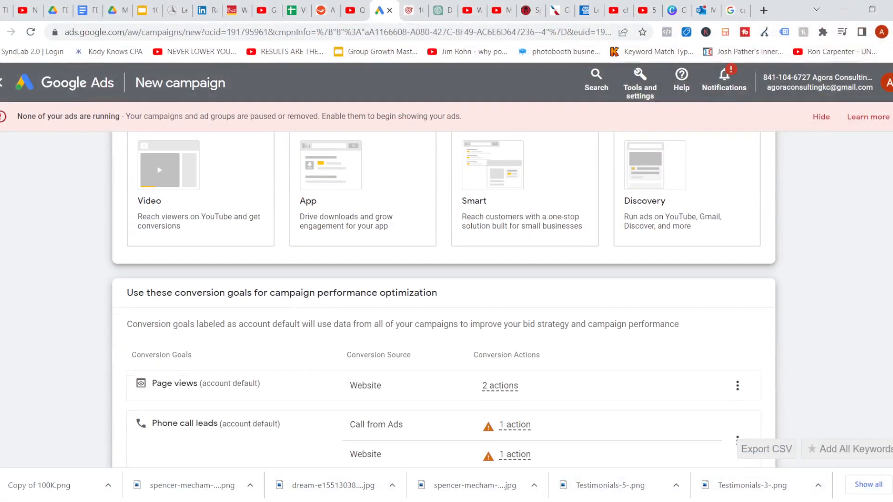
scroll(444, 300, "down", 3)
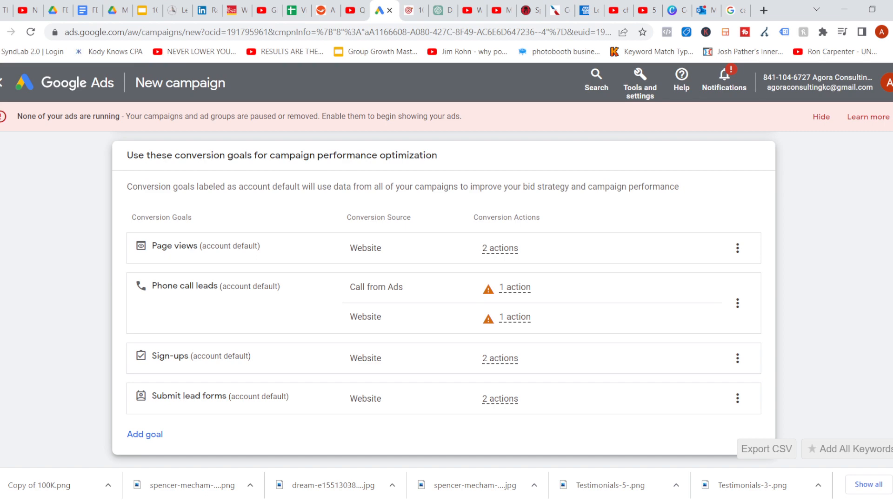
left_click(737, 398)
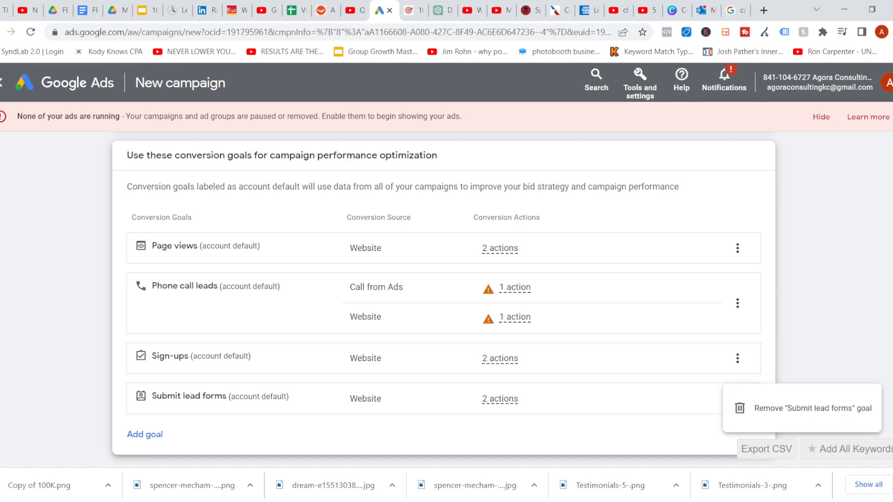
left_click(800, 409)
left_click(566, 303)
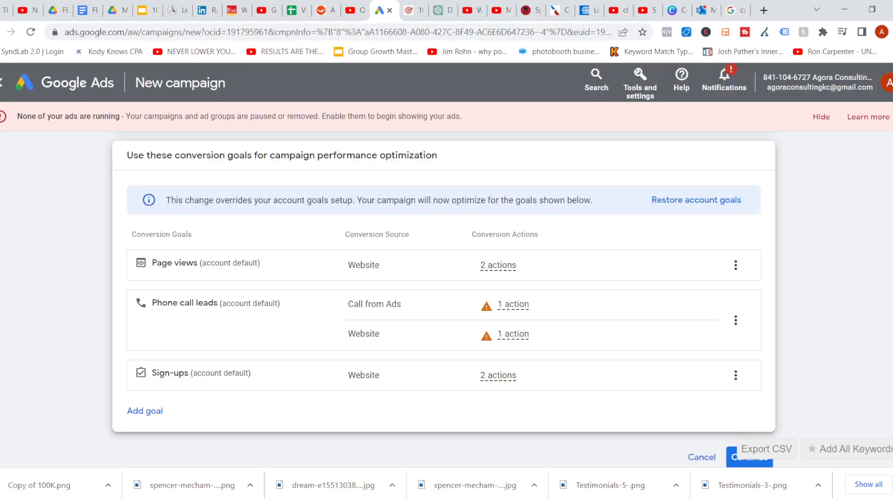
Remove the Sign-ups conversion goal from the campaign
left_click(736, 376)
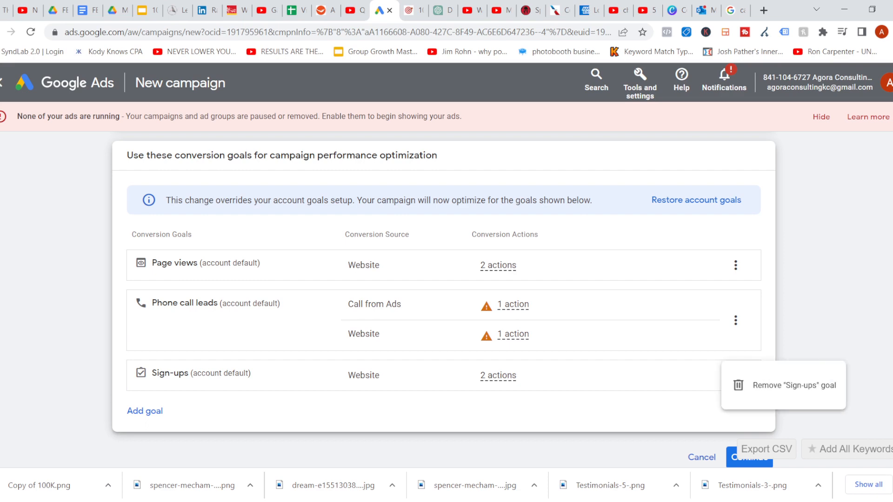
left_click(785, 384)
left_click(566, 303)
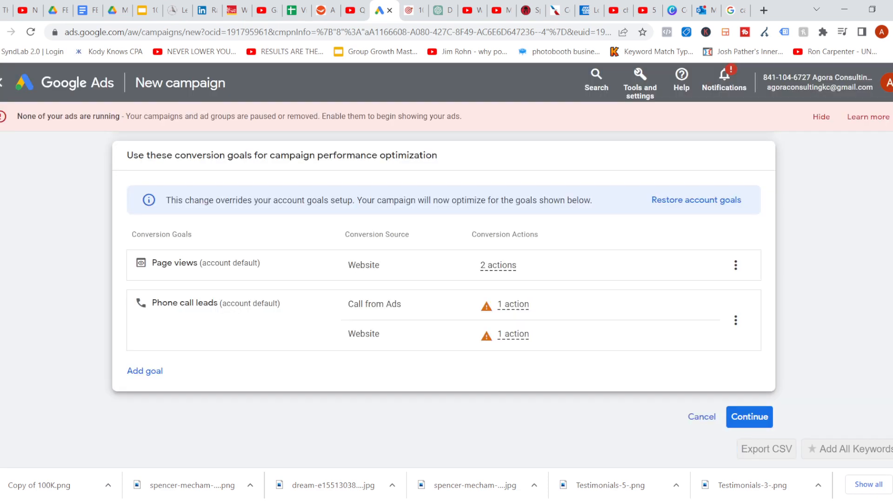
Remove the Phone call leads conversion goal, keeping only Page views, and continue
left_click(736, 320)
left_click(791, 359)
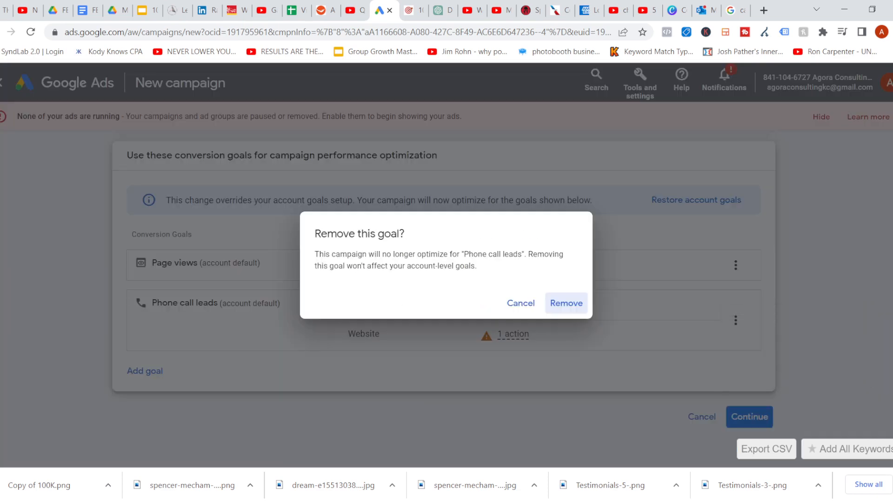
left_click(566, 303)
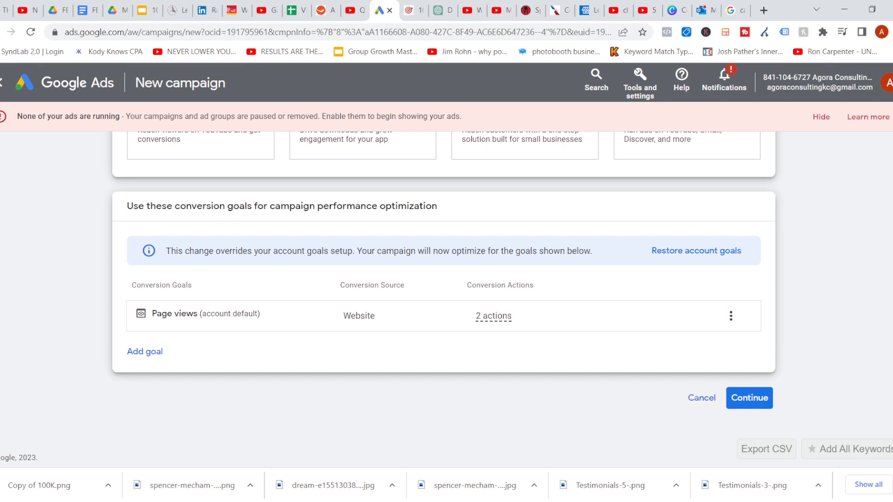
left_click(755, 398)
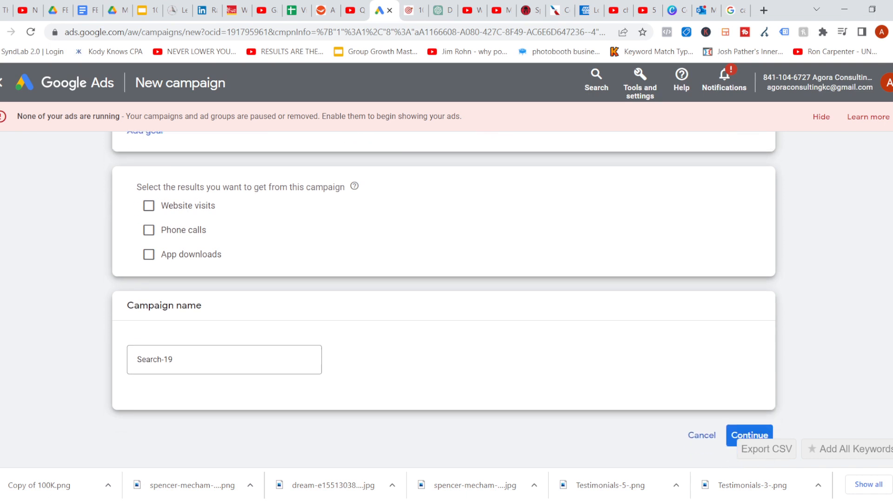
Name the campaign campaign 1 and continue to bidding
left_click(172, 332)
key("BackSpace")
key("BackSpace")
key("BackSpace")
key("BackSpace")
key("BackSpace")
key("BackSpace")
key("BackSpace")
key("BackSpace")
key("BackSpace")
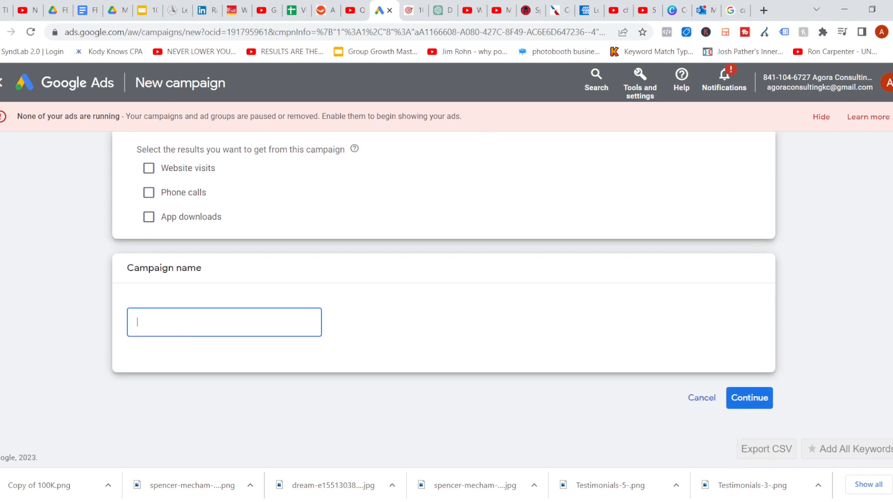
type("campaign 1")
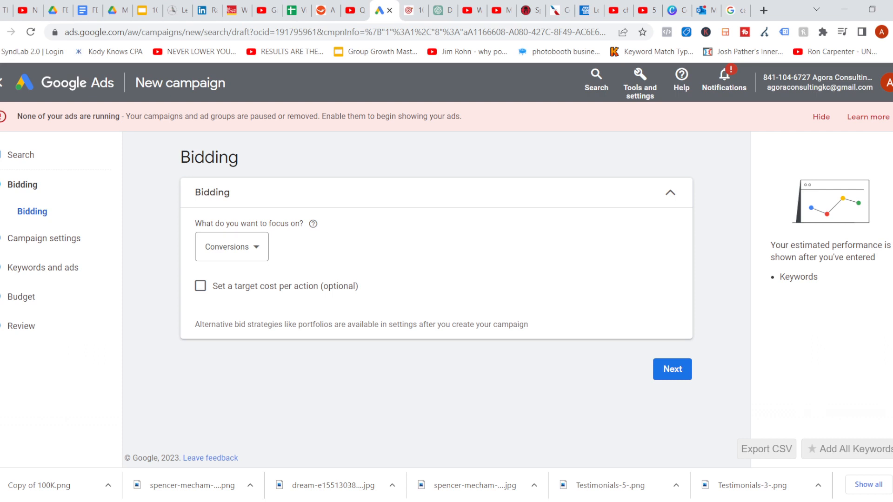
Set the bidding focus to Clicks without a maximum CPC bid limit and proceed to campaign settings
left_click(232, 247)
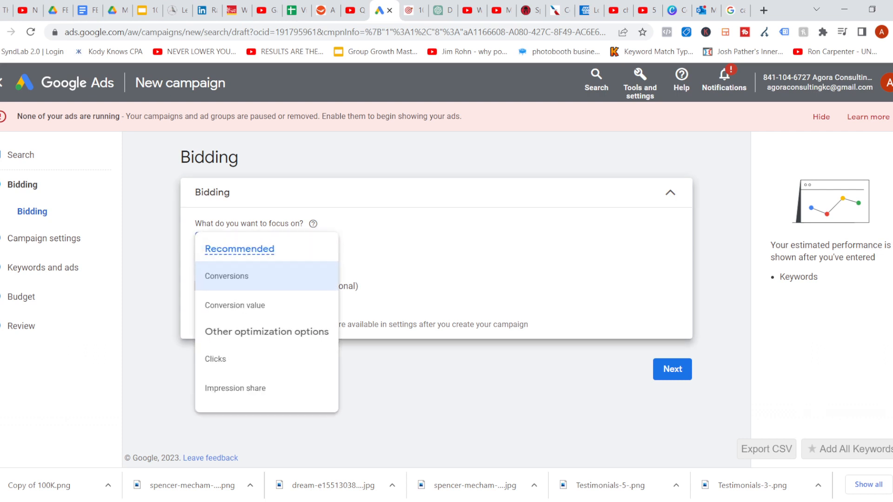
left_click(215, 359)
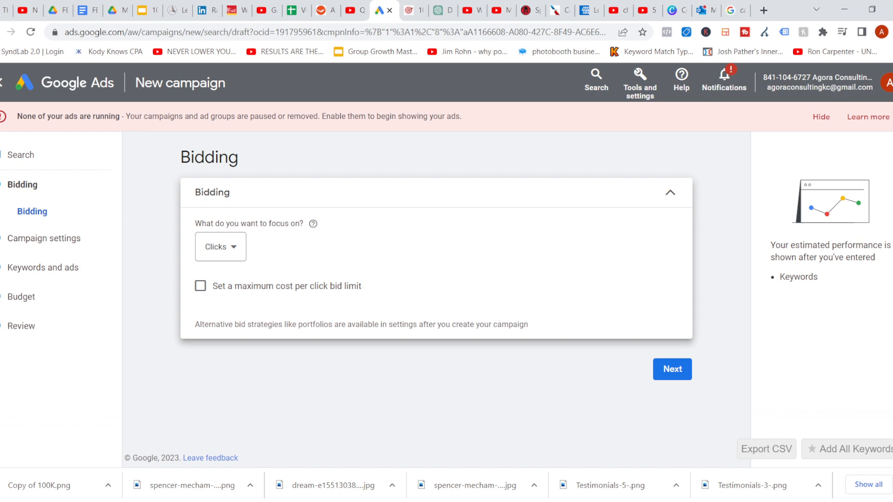
left_click(200, 286)
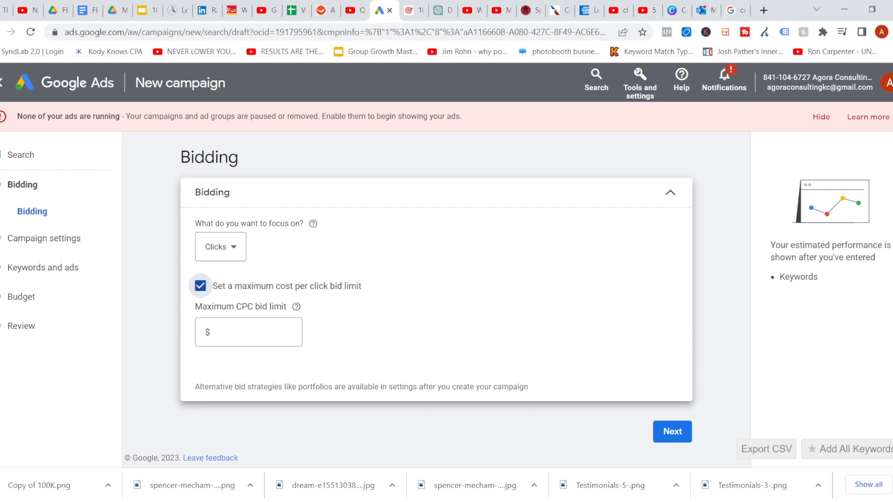
left_click(200, 286)
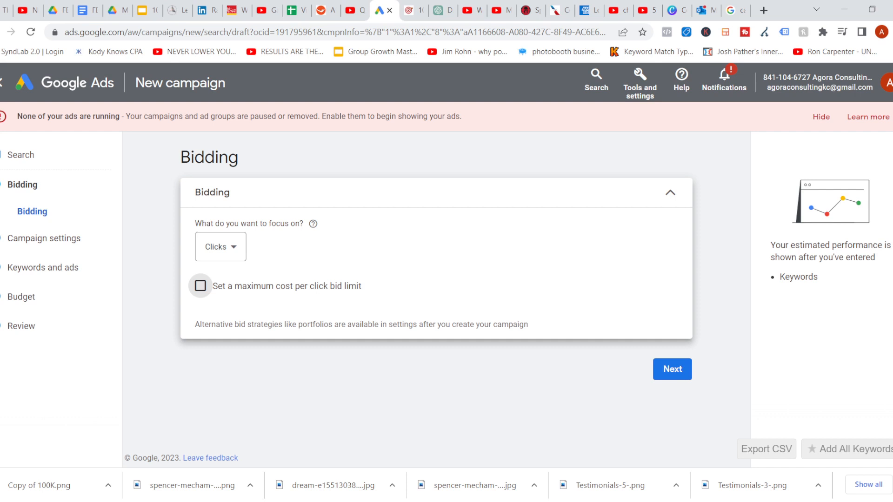
left_click(669, 380)
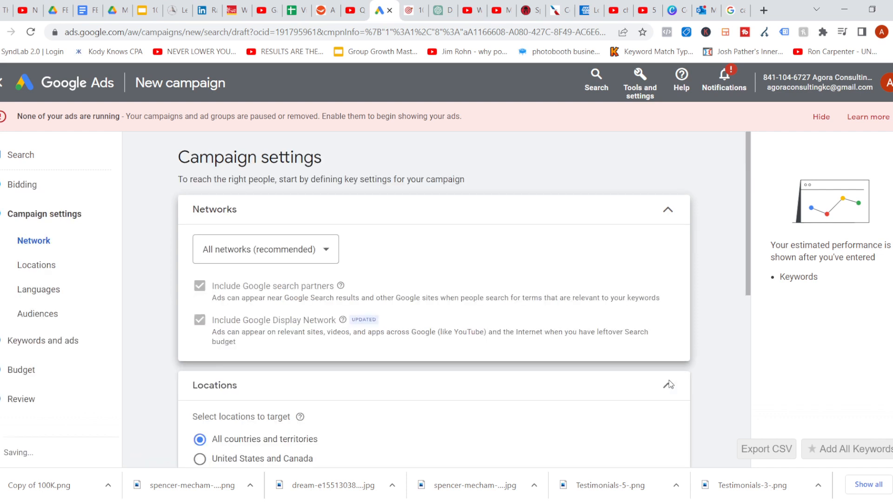
Choose networks manually, excluding Google search partners and the Google Display Network
scroll(433, 299, "down", 2)
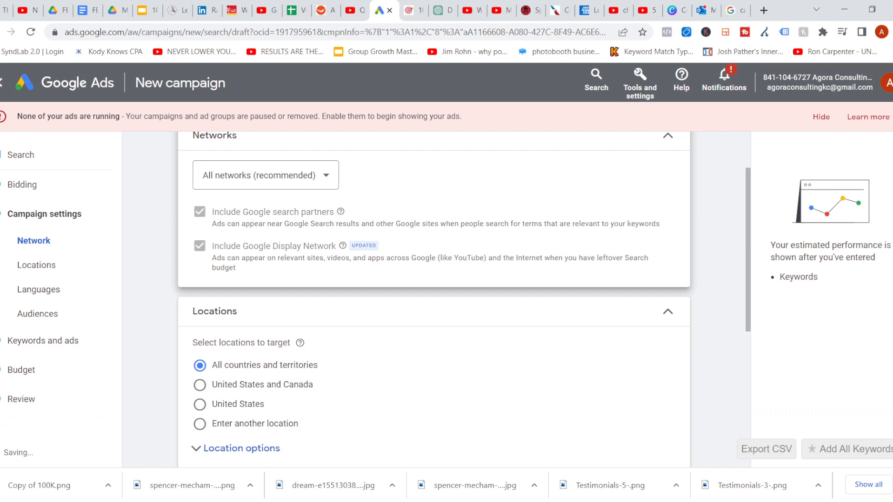
left_click(212, 176)
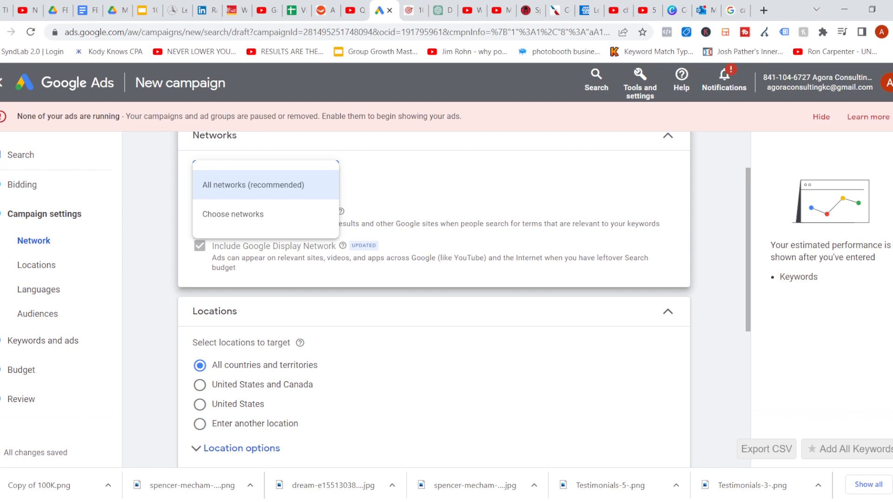
left_click(233, 214)
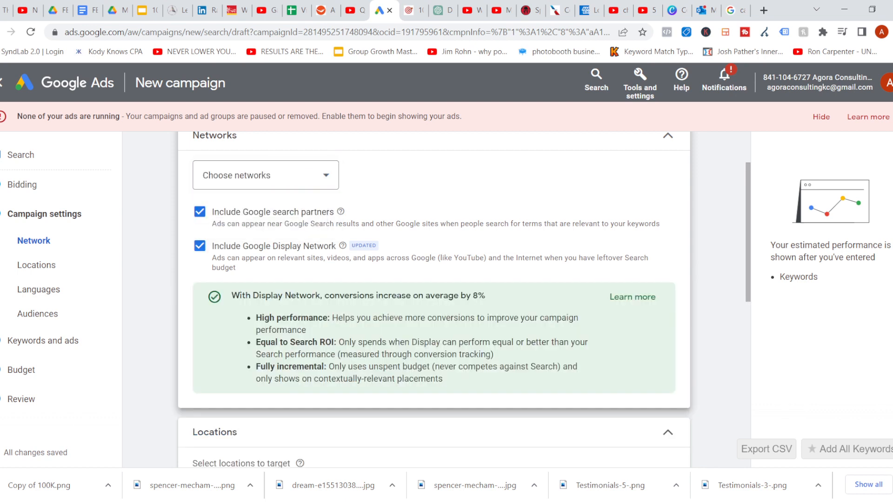
left_click(200, 212)
left_click(200, 245)
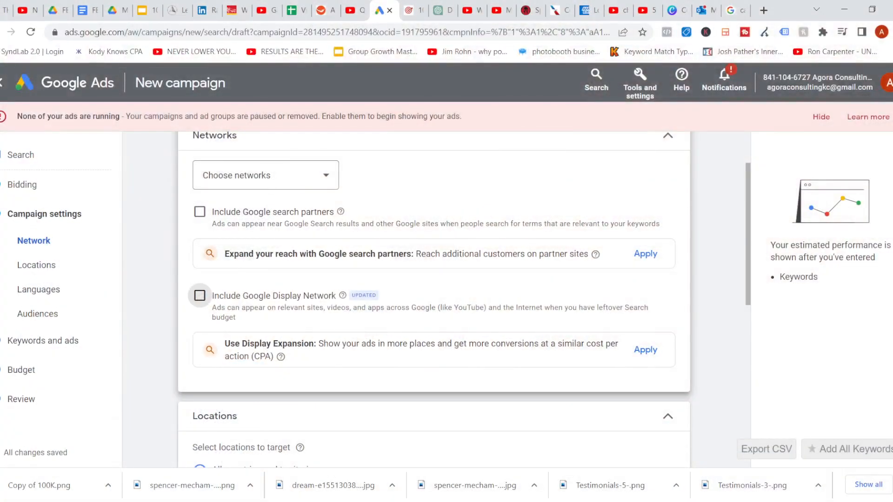
Target the campaign's location to the United States
scroll(462, 300, "down", 4)
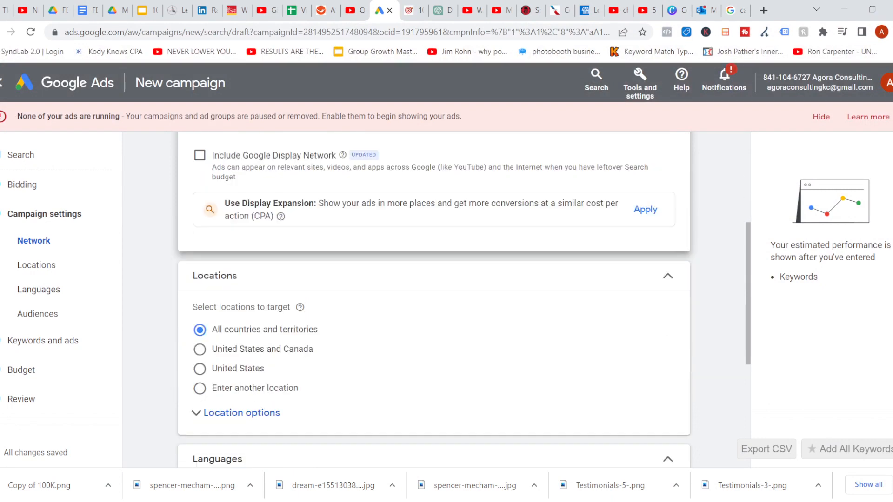
scroll(462, 300, "down", 1)
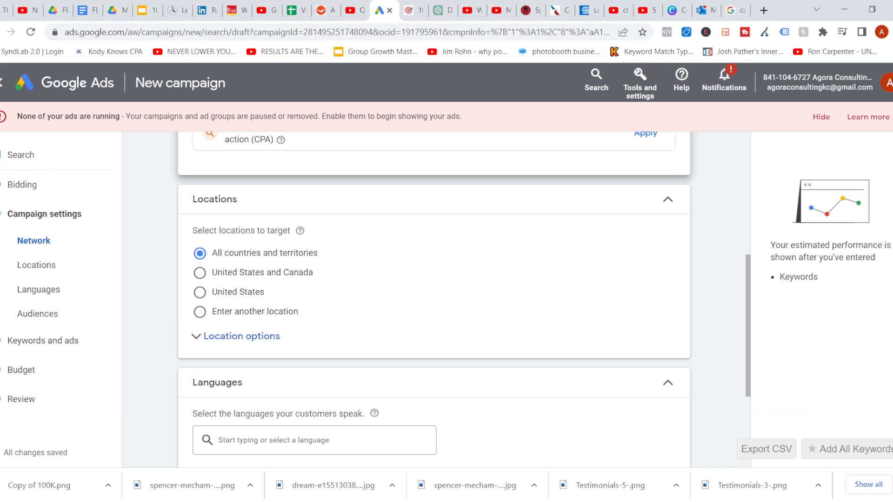
left_click(199, 292)
scroll(201, 294, "down", 1)
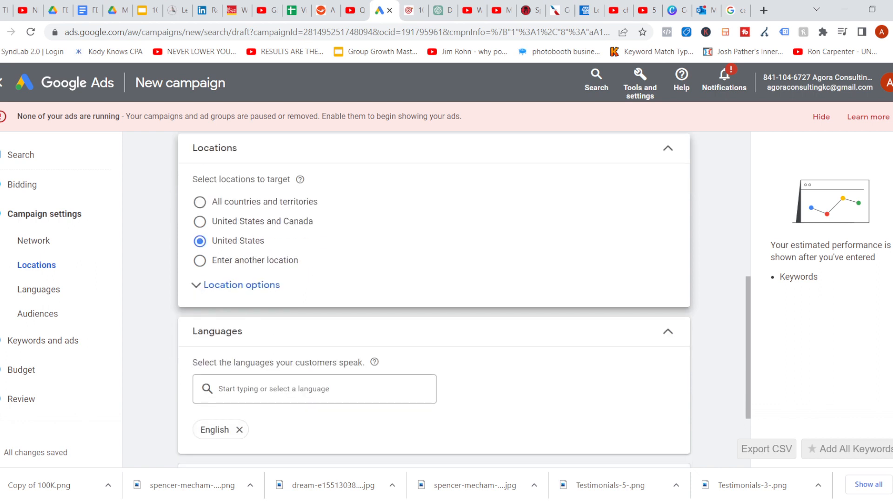
Expand the location options and keep United States as the selected target location
left_click(200, 261)
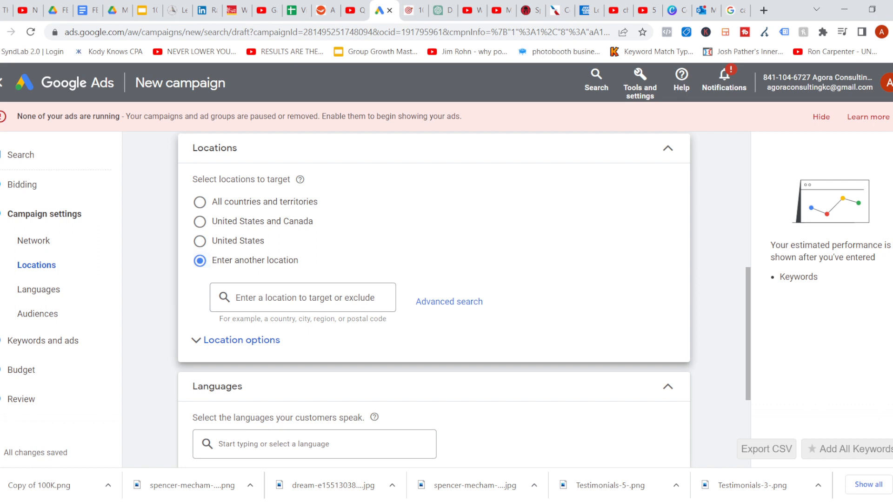
scroll(462, 295, "down", 3)
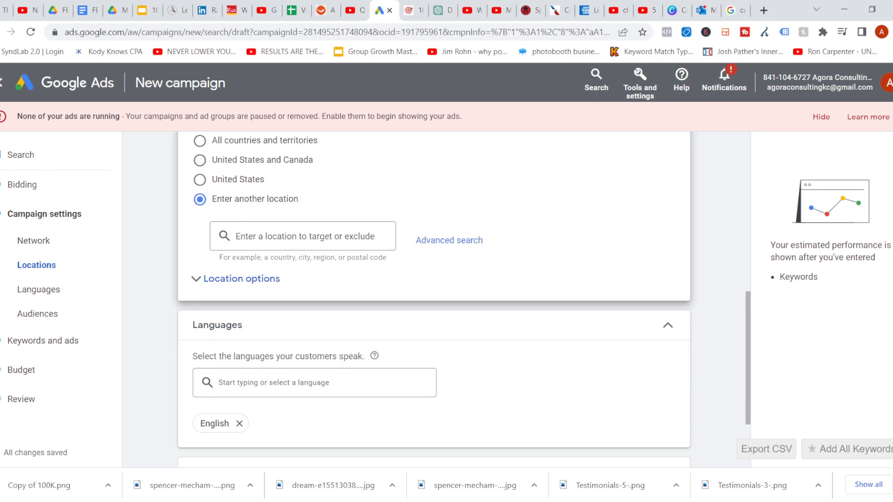
left_click(241, 222)
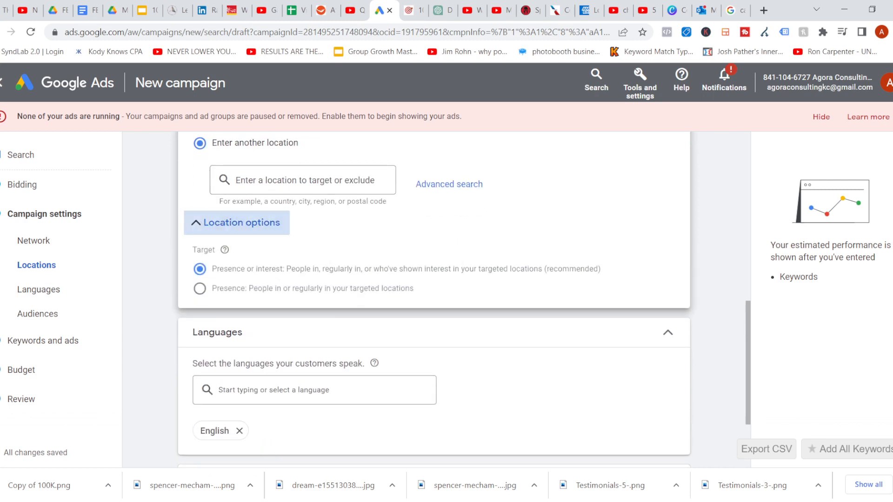
scroll(434, 298, "up", 2)
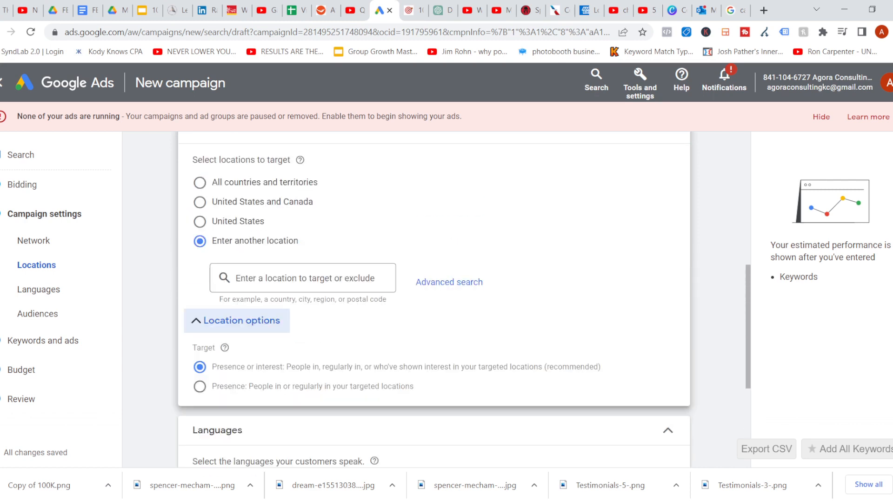
left_click(200, 226)
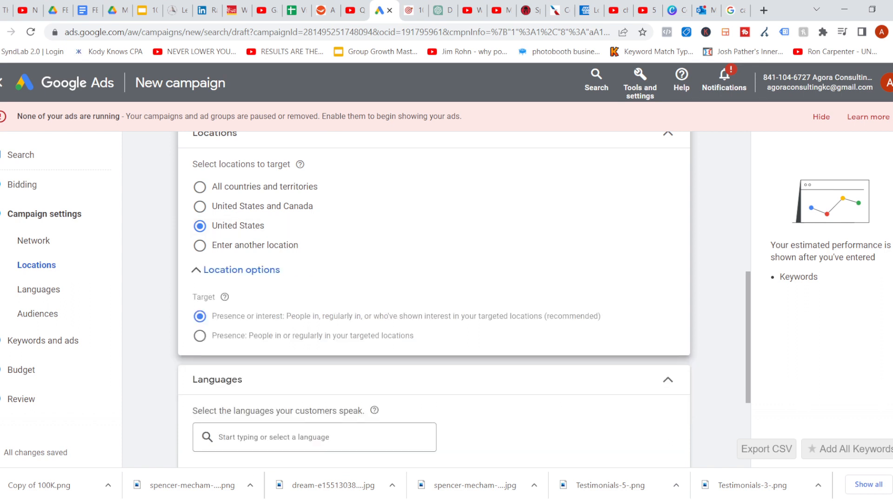
Set location targeting to Presence: people in or regularly in your targeted locations
scroll(462, 299, "down", 2)
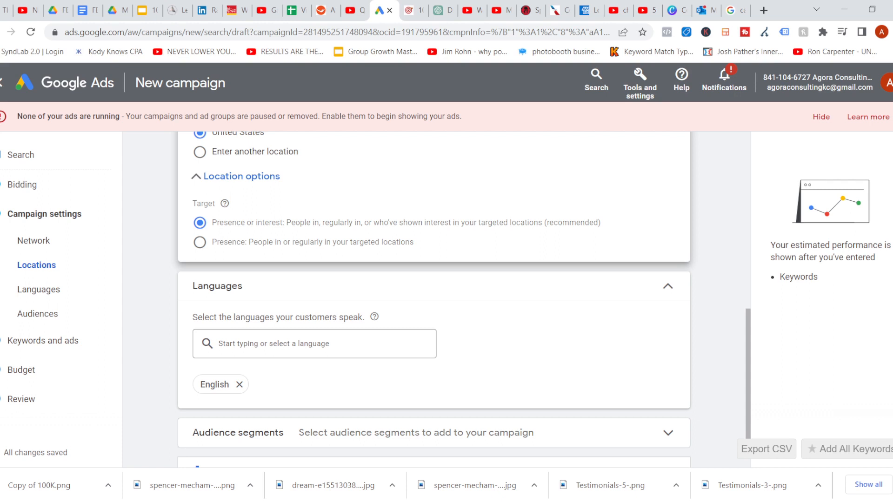
left_click(200, 242)
left_click(200, 223)
left_click(200, 242)
scroll(434, 298, "down", 2)
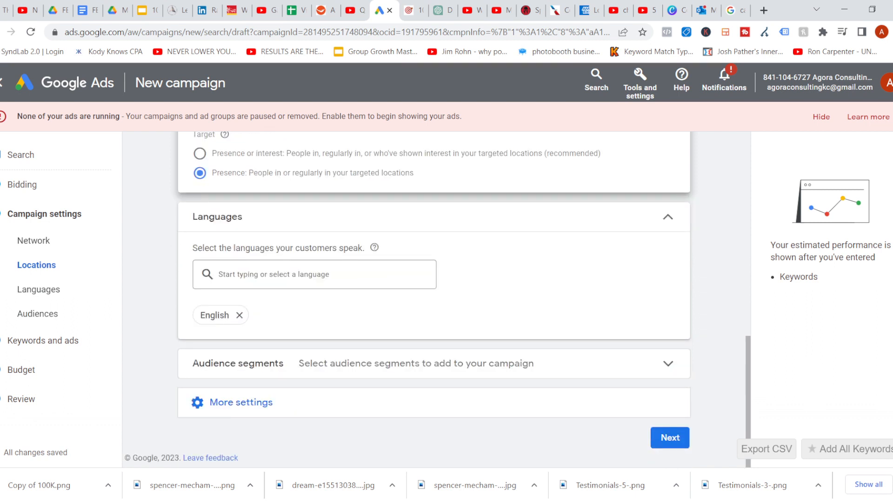
Expand the audience segments and more settings sections, leaving defaults, and continue to the Keywords and ads step
left_click(215, 369)
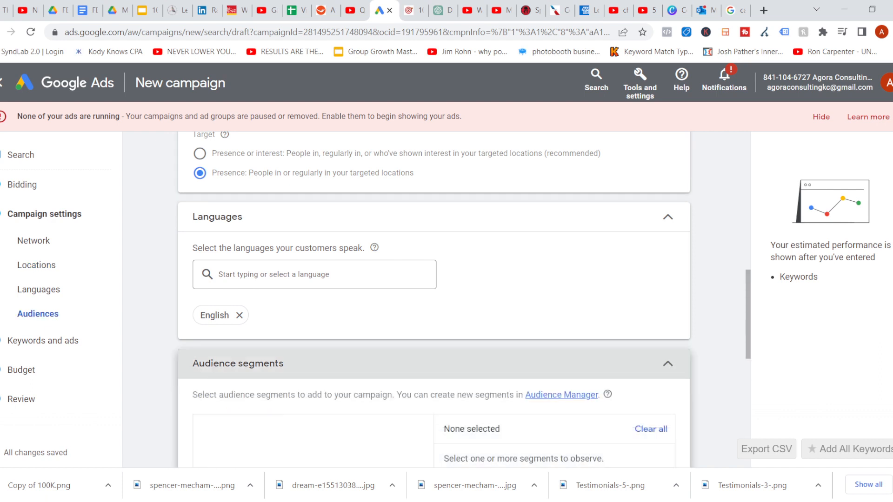
scroll(215, 369, "down", 3)
scroll(434, 297, "down", 4)
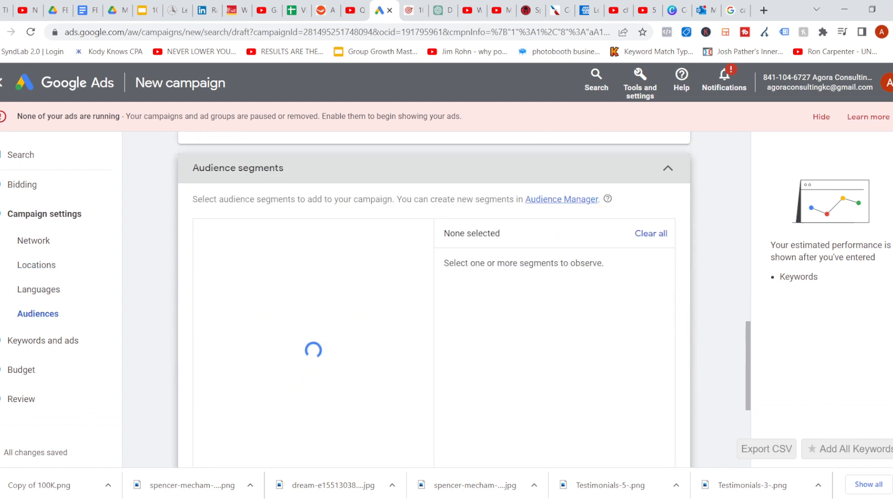
scroll(434, 298, "down", 2)
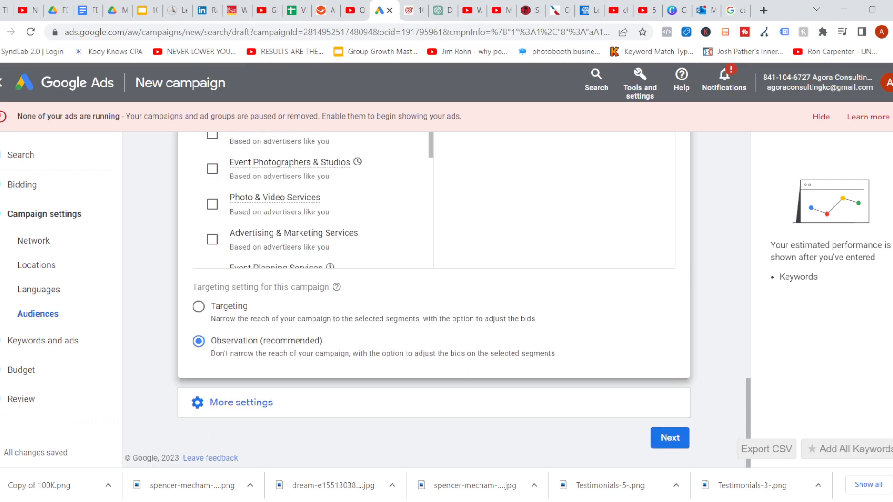
left_click(241, 402)
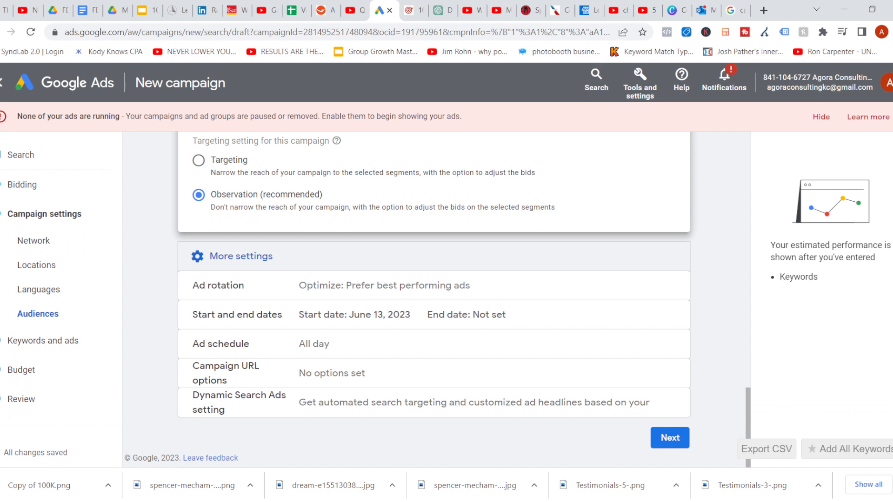
left_click(669, 440)
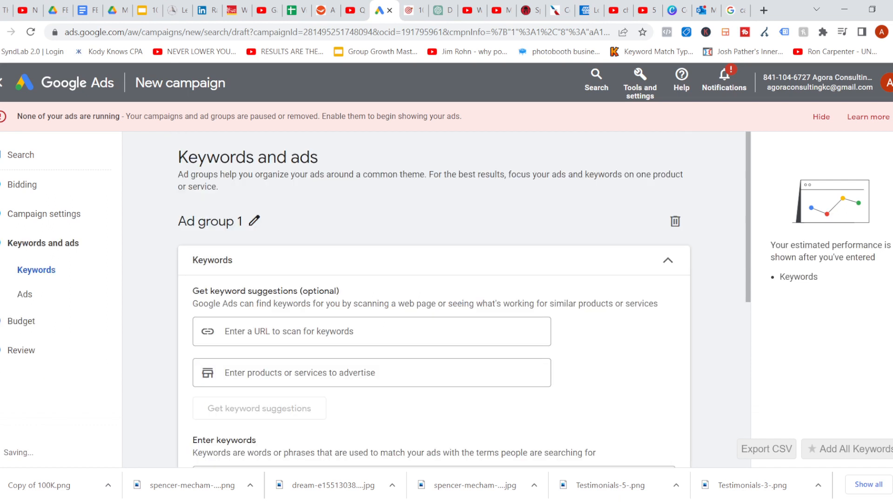
Enter photobooth as the product or service to advertise and get keyword suggestions
scroll(432, 298, "down", 2)
scroll(432, 297, "up", 2)
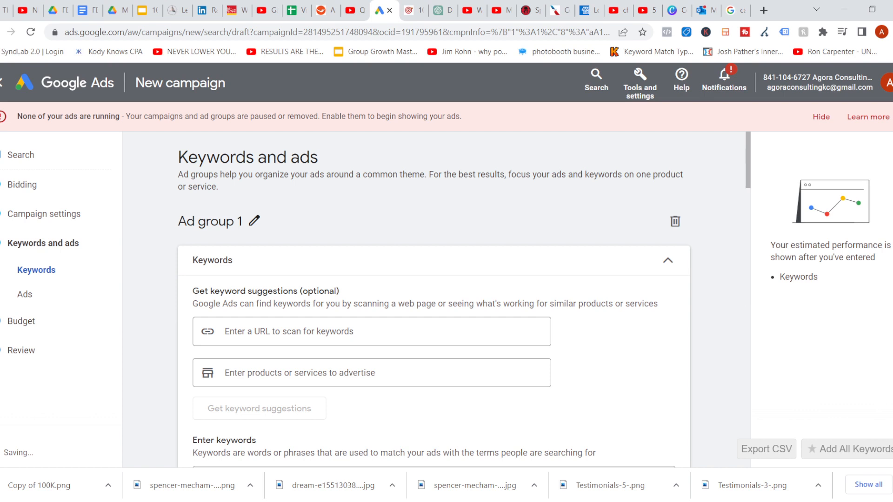
scroll(434, 300, "down", 1)
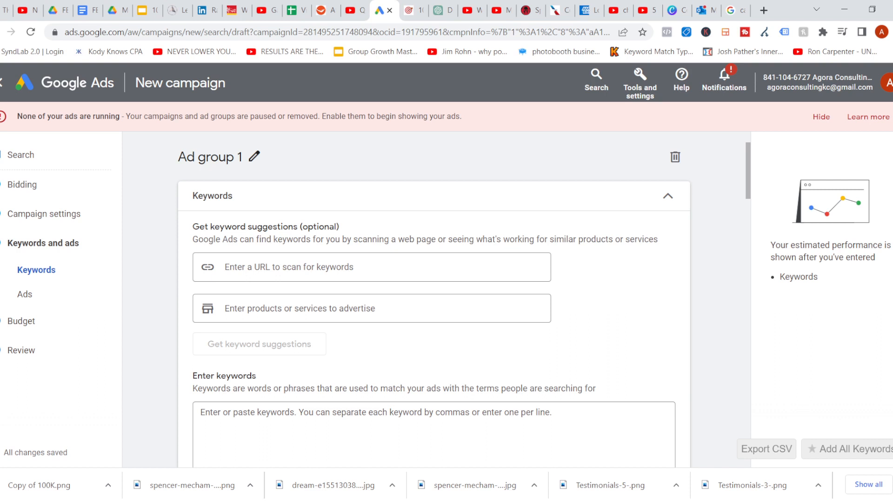
left_click(372, 268)
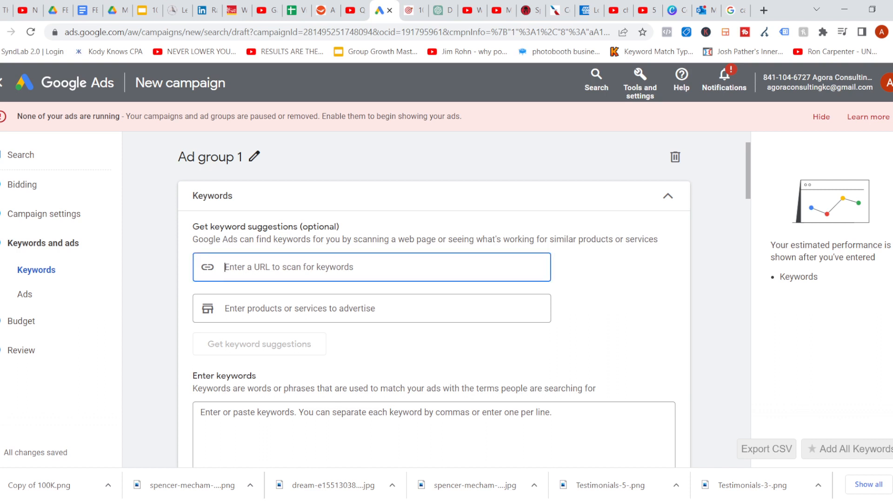
scroll(434, 297, "down", 2)
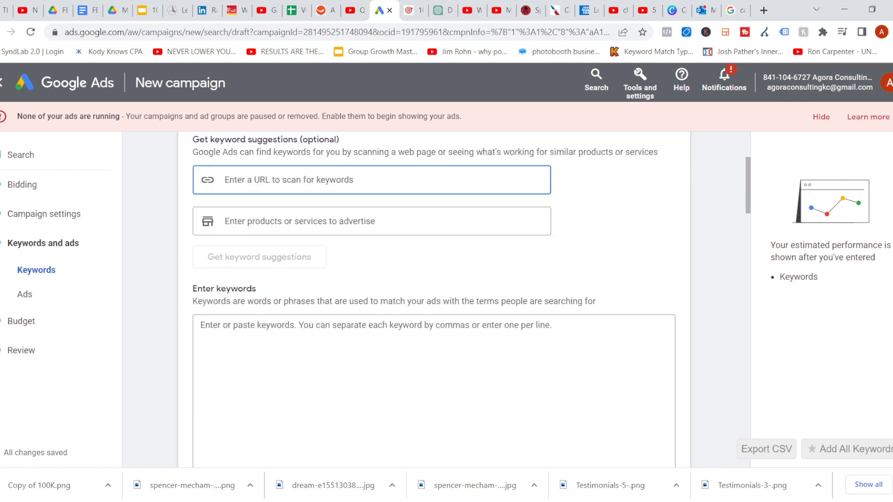
left_click(326, 347)
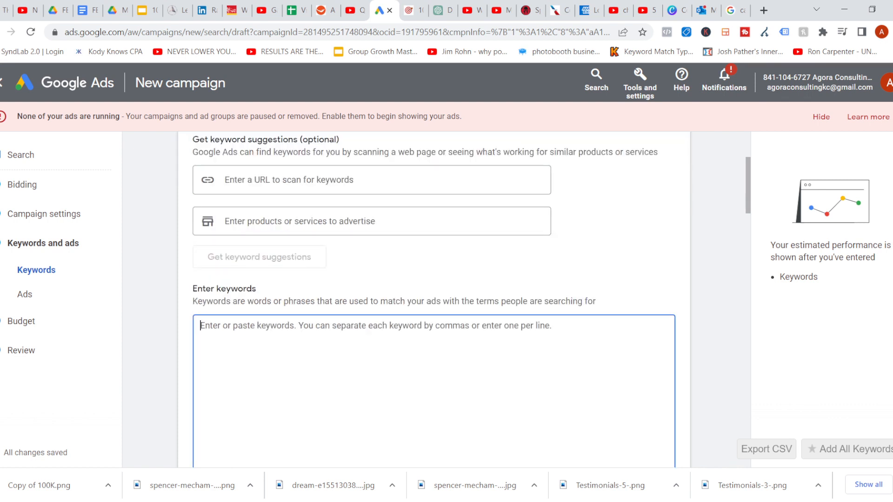
left_click(372, 179)
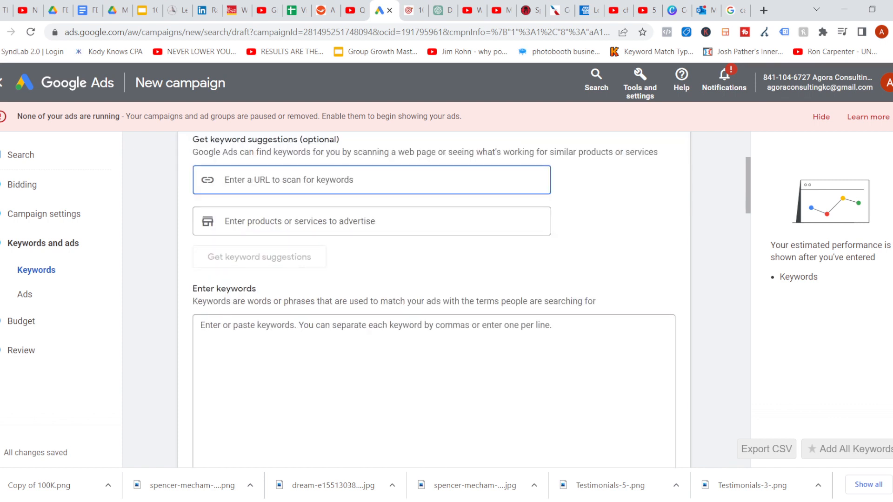
left_click(372, 221)
type("p")
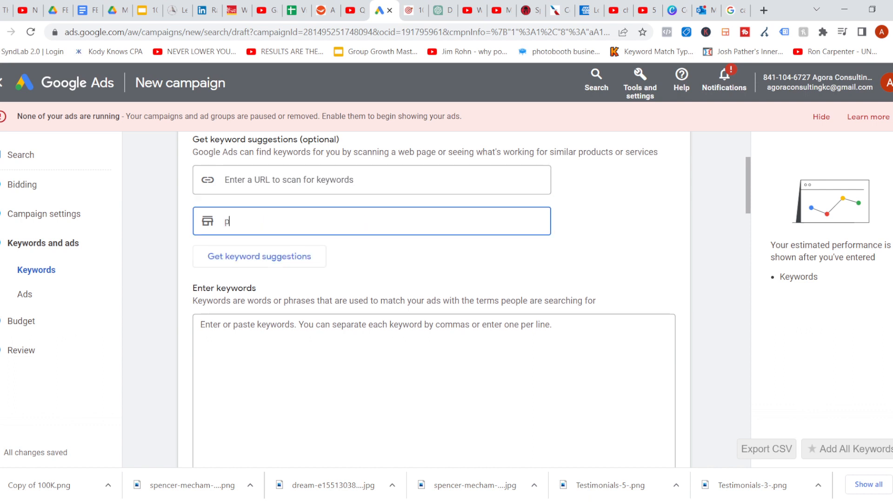
type("hotoboo")
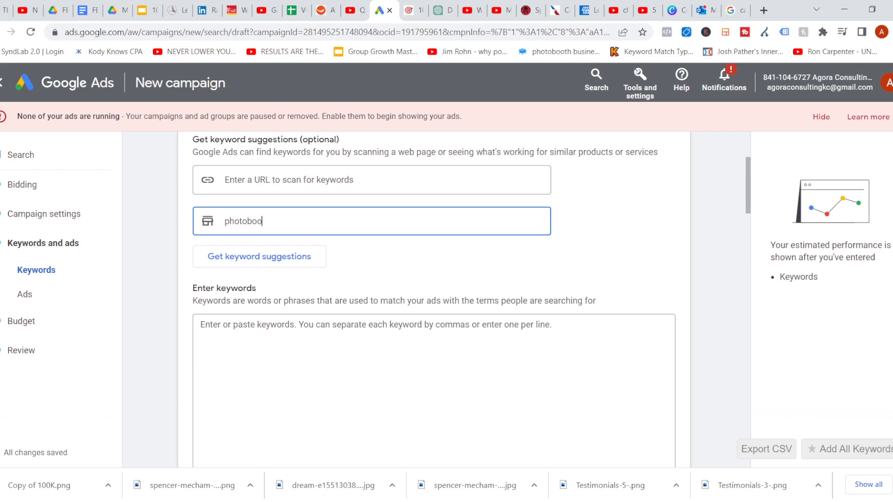
type("th")
key("Return")
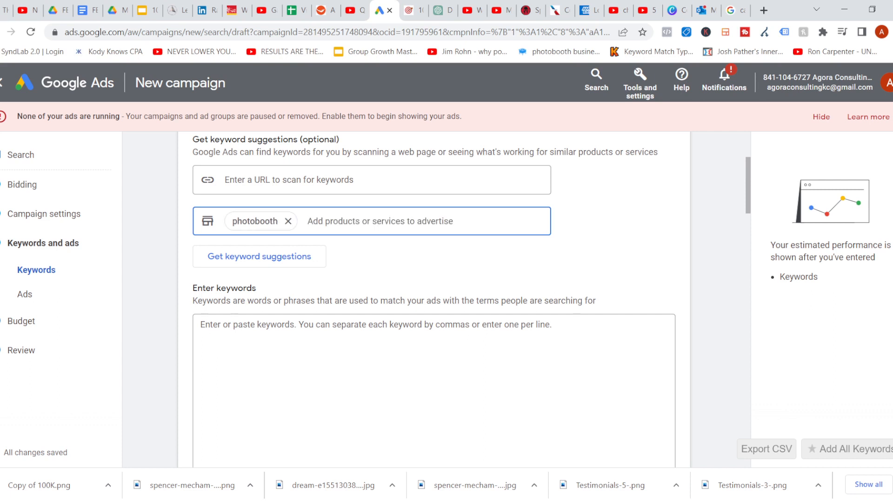
left_click(259, 256)
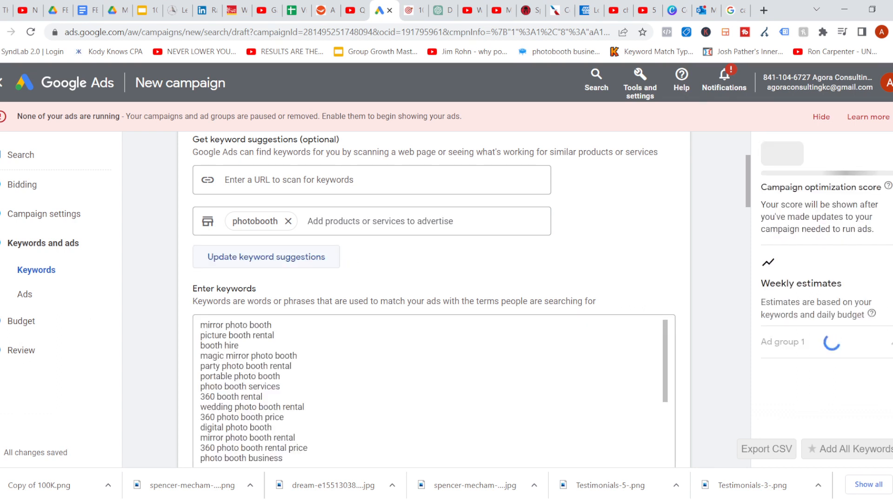
Review the suggested keywords, then clear all of them from the keywords box
scroll(434, 392, "down", 1)
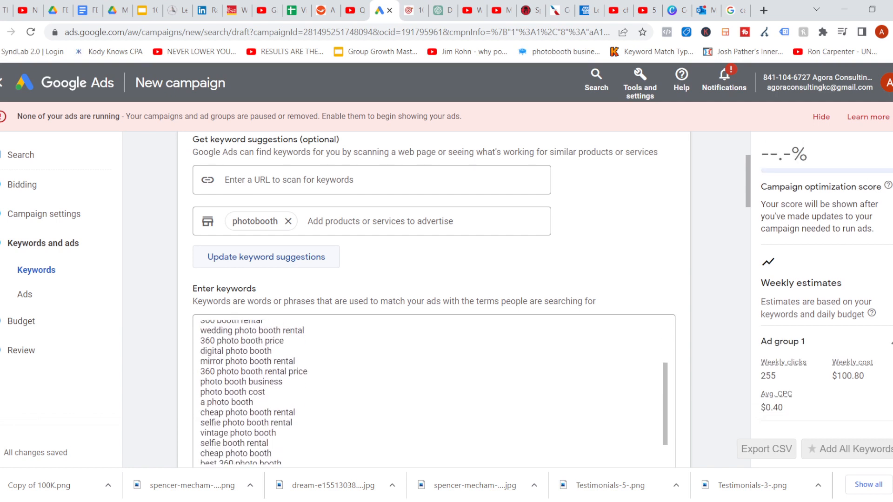
scroll(433, 299, "down", 1)
scroll(233, 293, "down", 1)
left_click(233, 280)
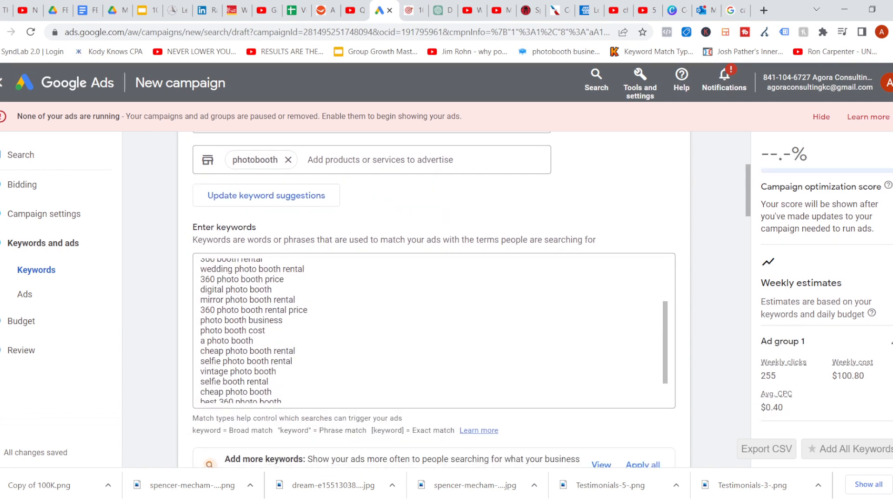
scroll(233, 296, "up", 2)
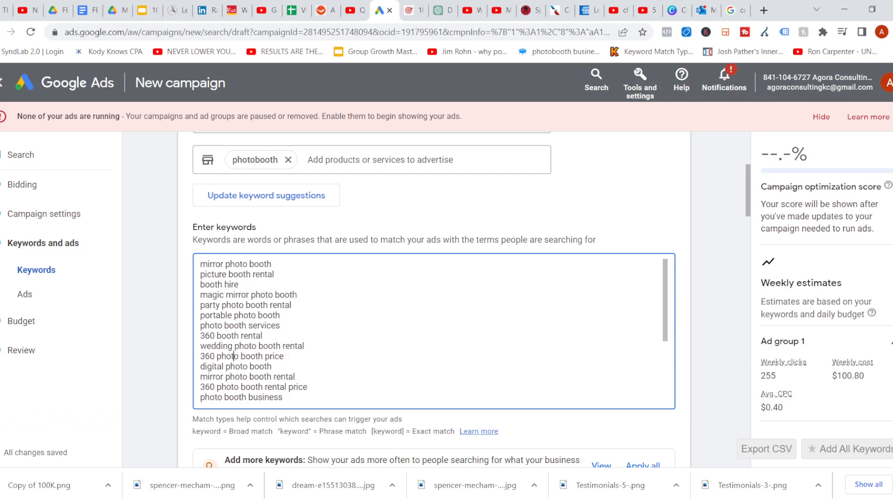
scroll(233, 367, "down", 3)
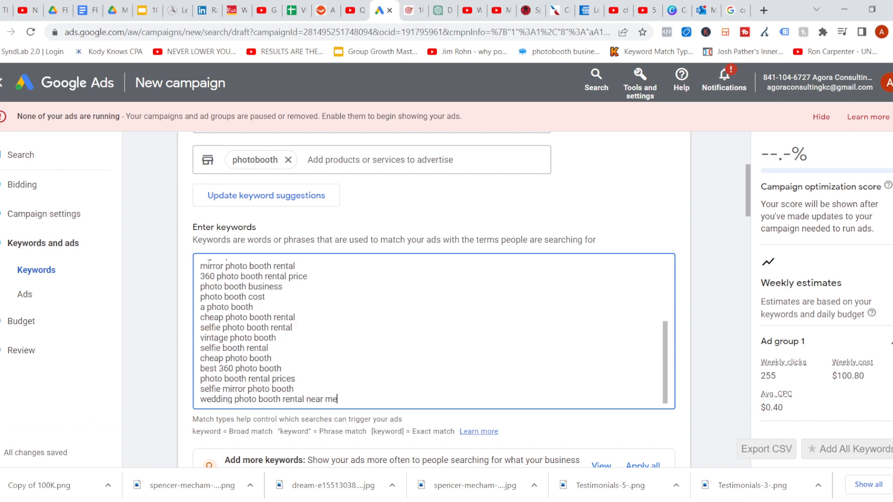
left_click_drag(337, 399, 231, 263)
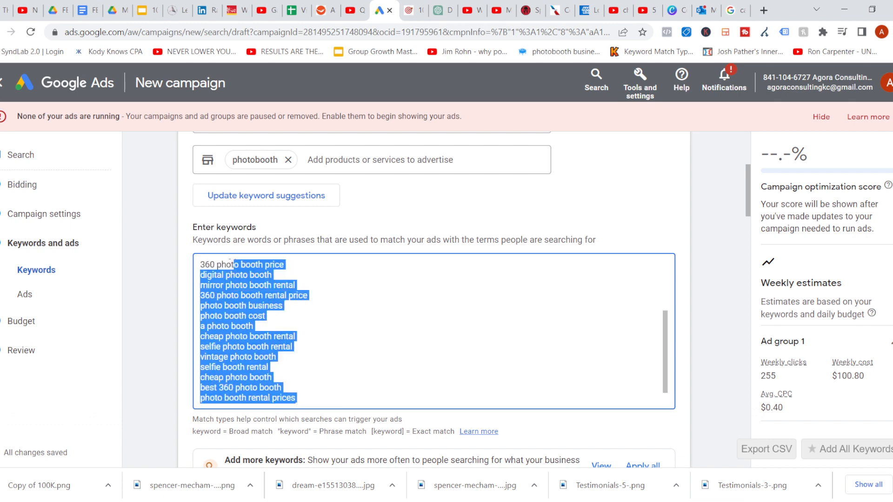
key("ctrl+a")
key("BackSpace")
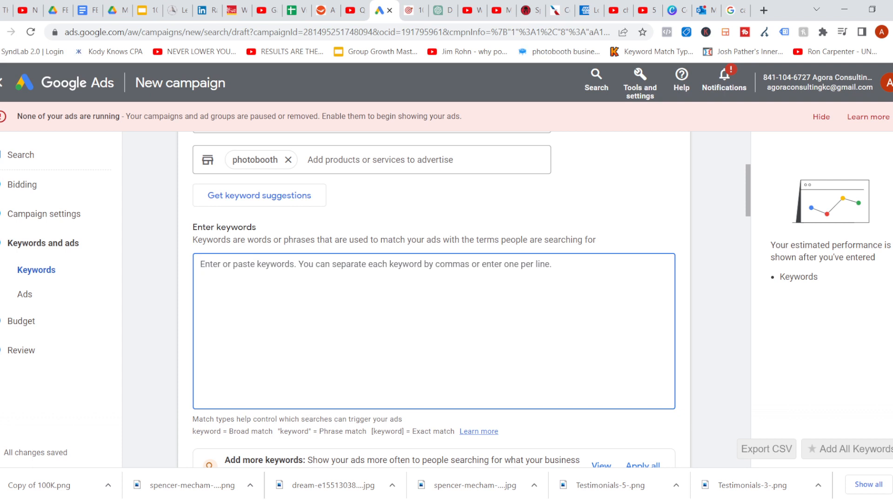
Enter the keywords [photobooth service] and "photobooth service" as exact and phrase match variants
type("pho")
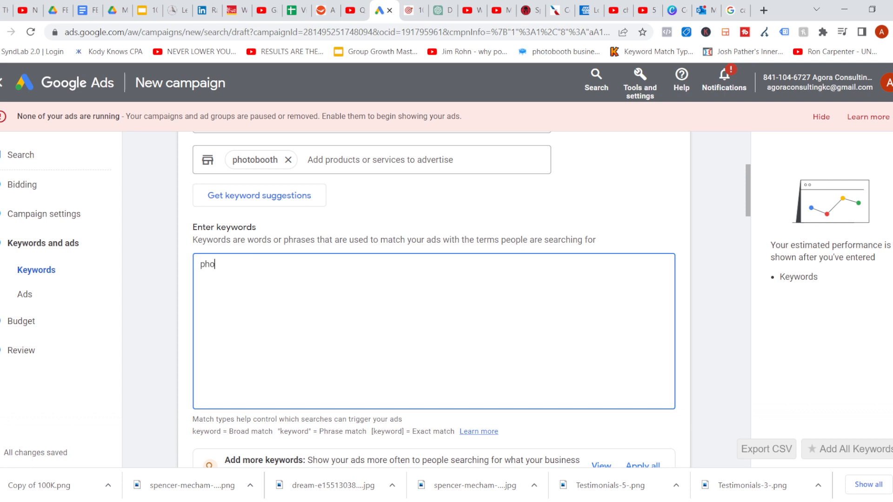
type("tobooth s")
type("ervice")
type("]")
type("[")
key("Right")
key("Right")
key("Right")
key("Right")
key("Right")
key("Right")
key("Right")
key("Right")
key("Right")
key("Right")
key("Right")
key("Right")
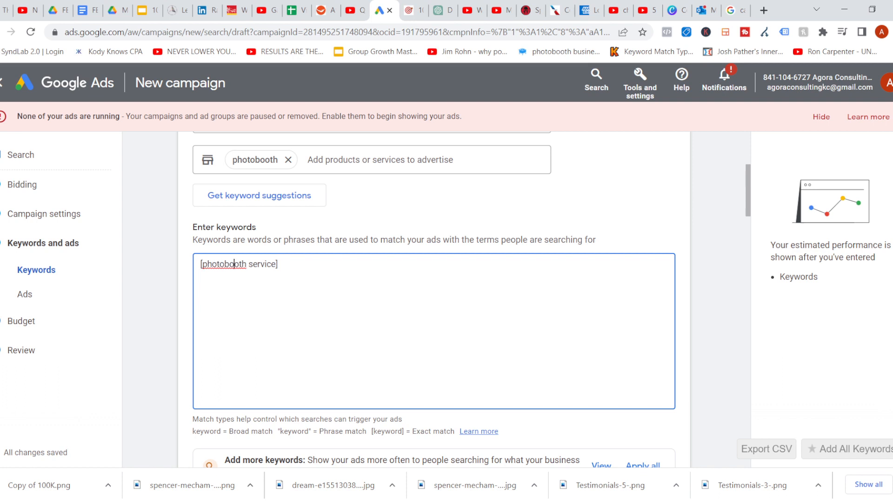
key("Right")
key("Right")
key("Right")
type("\"photobooth service\"")
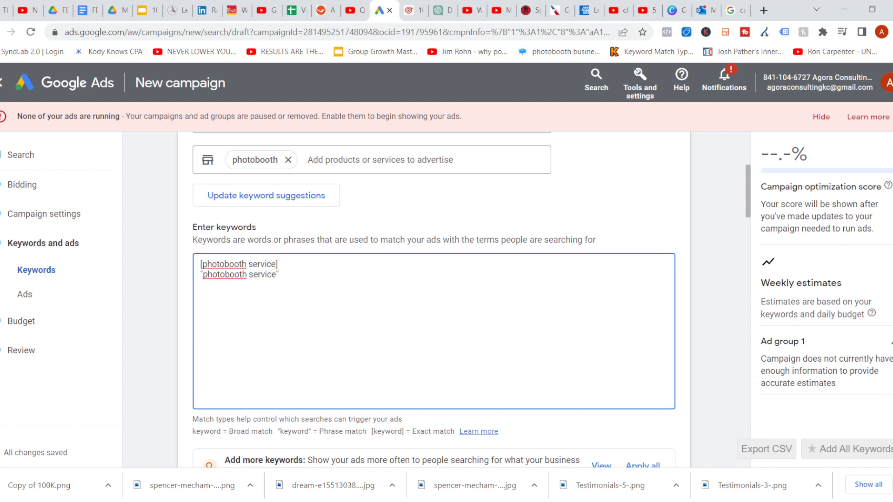
Examine the Ads section with its final URL, display path and preview
left_click(233, 275)
scroll(471, 300, "down", 1)
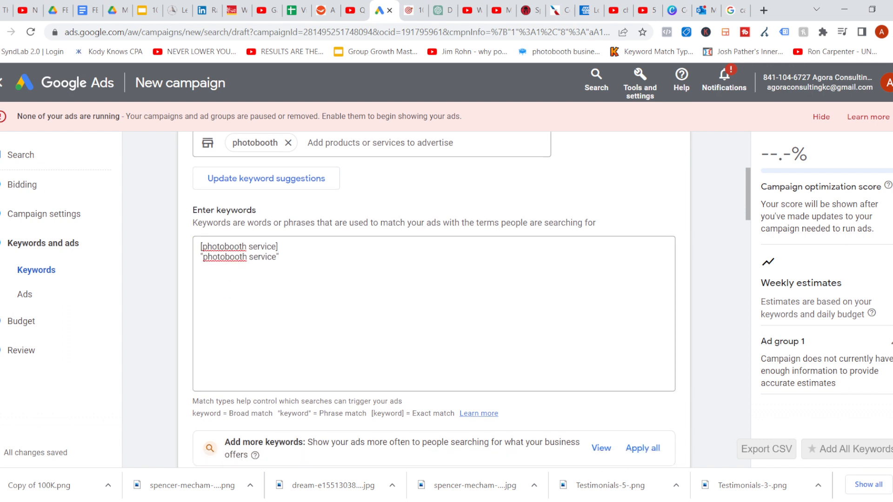
scroll(471, 300, "down", 2)
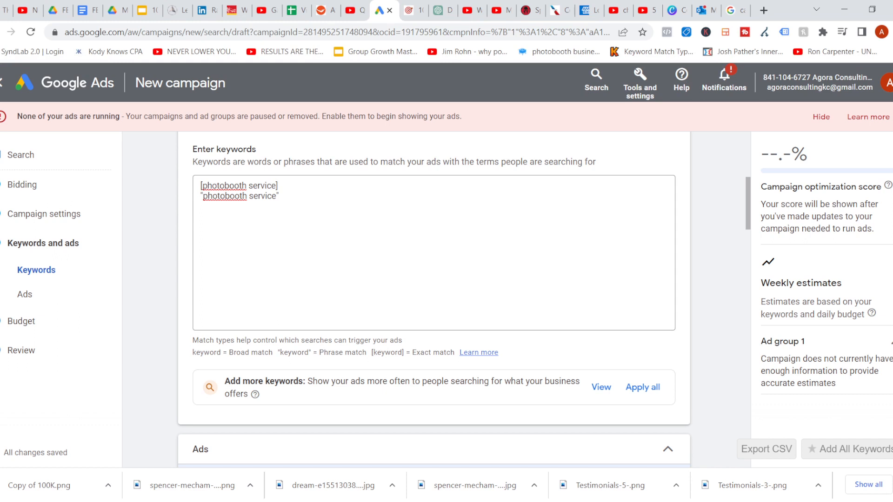
scroll(434, 300, "down", 3)
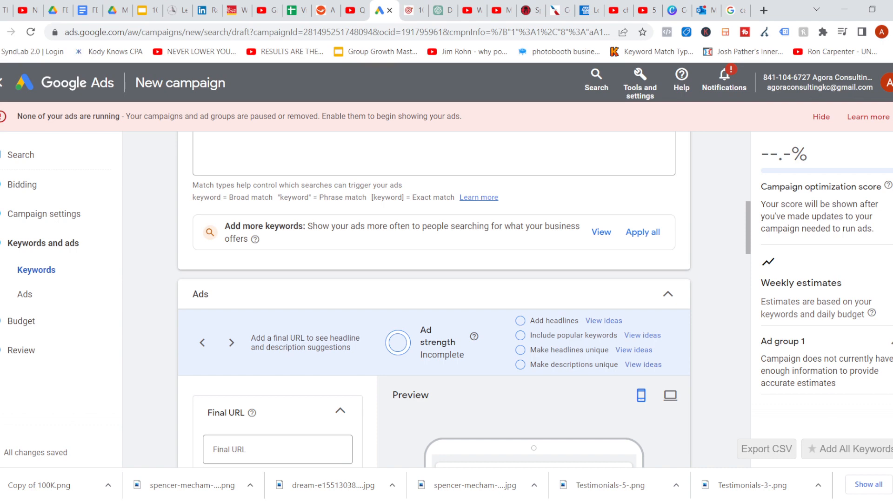
scroll(434, 300, "down", 3)
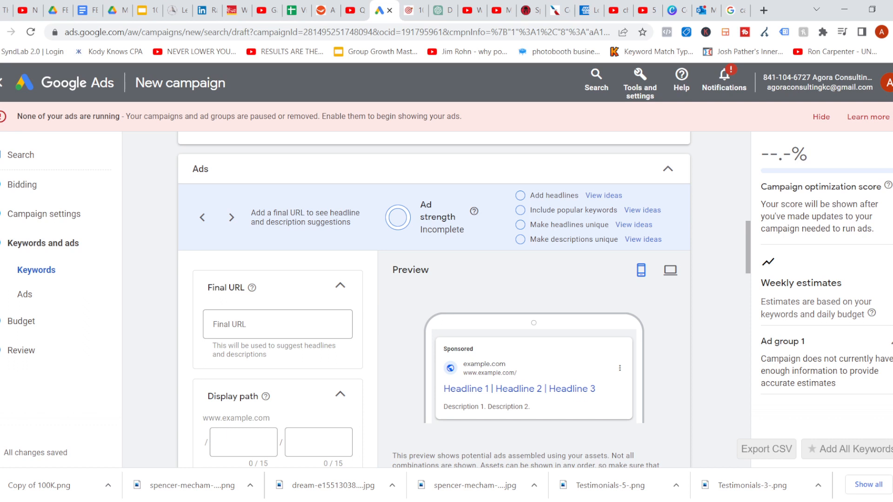
Enter the business website's domain as the ad's final URL
scroll(434, 300, "down", 1)
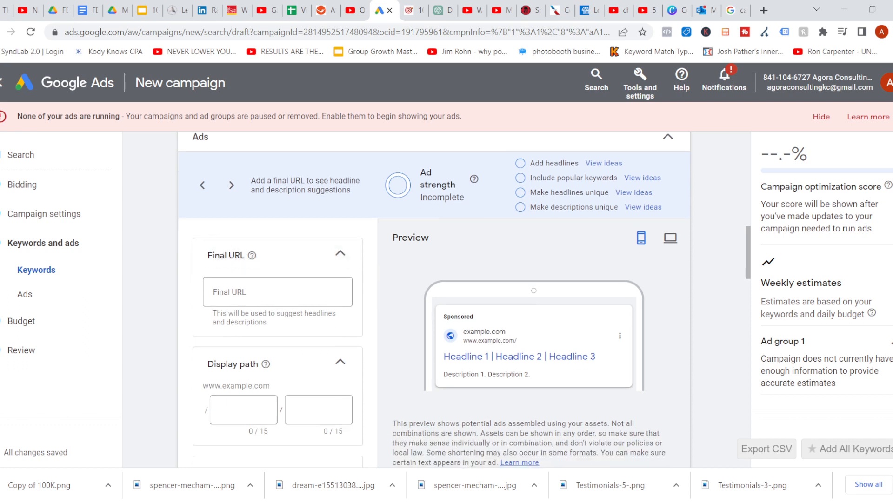
scroll(434, 300, "up", 1)
scroll(433, 300, "up", 1)
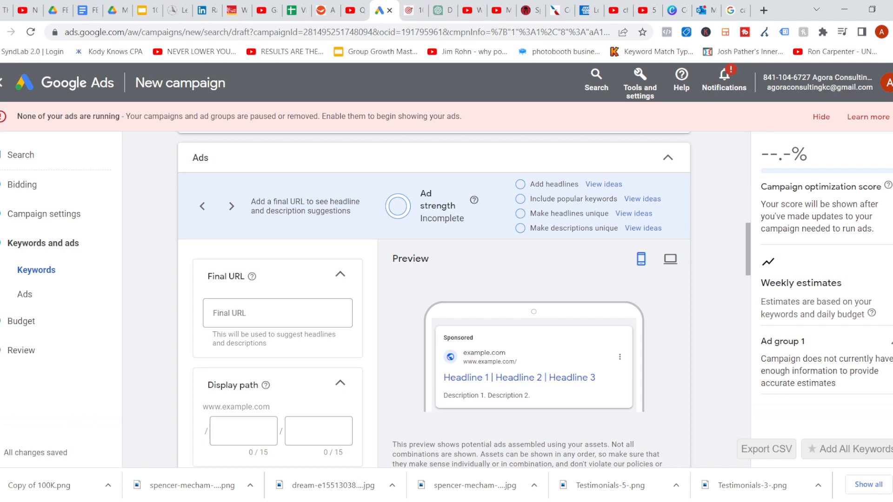
scroll(434, 300, "down", 2)
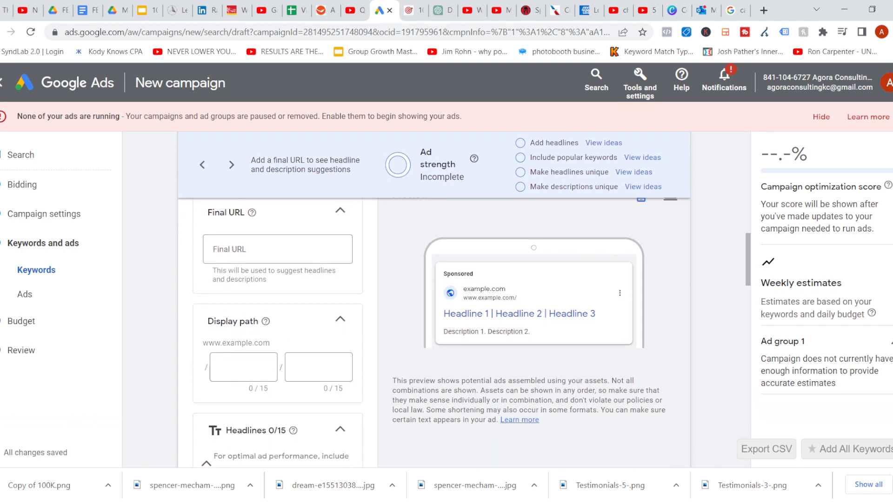
left_click(234, 254)
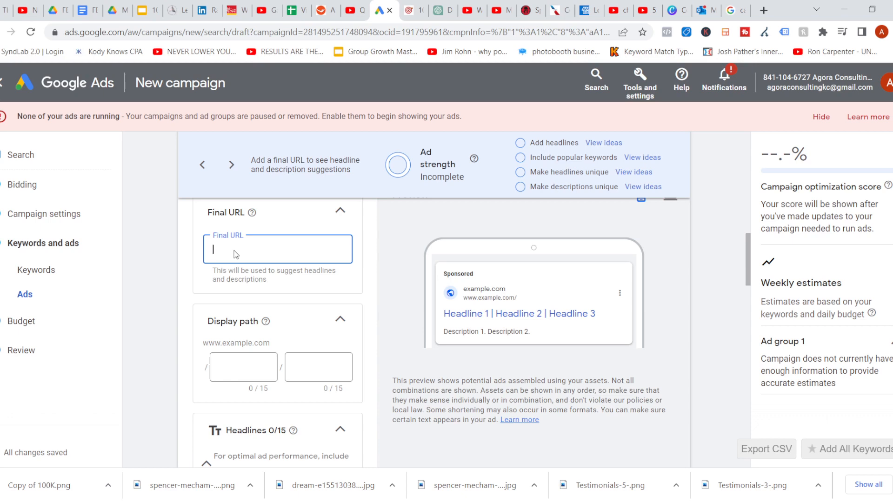
type("antonioxcarter.com")
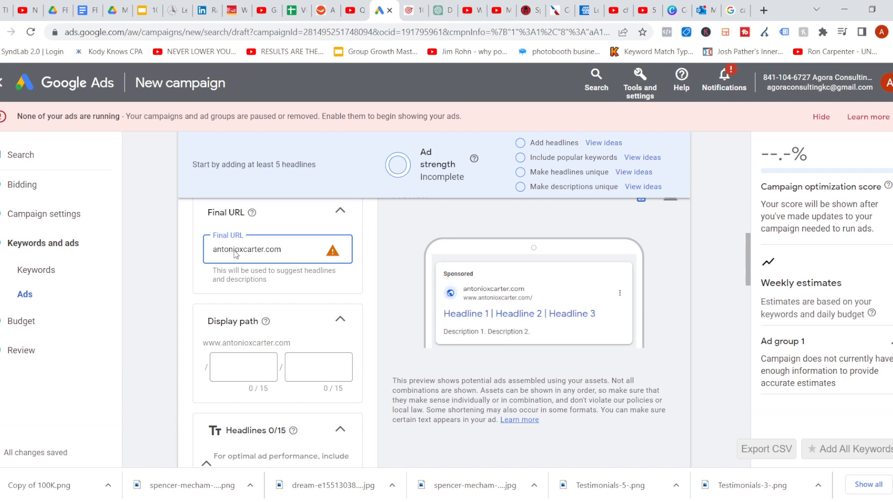
key("Tab")
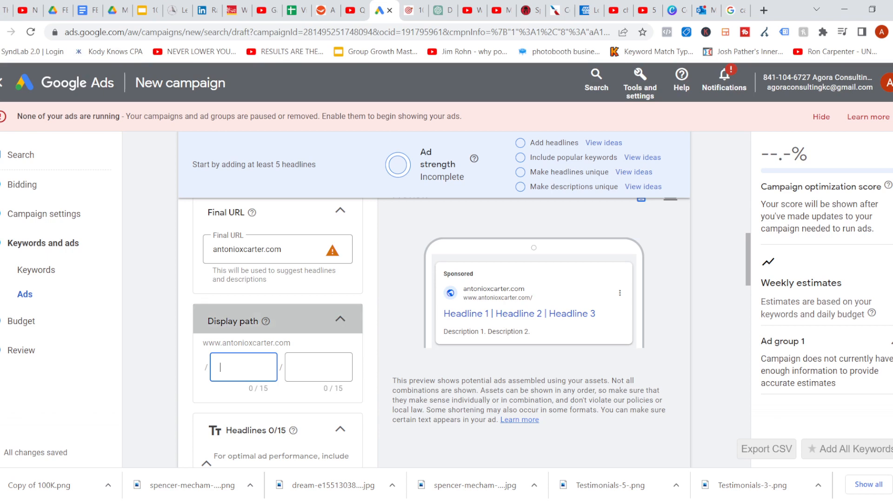
left_click(332, 237)
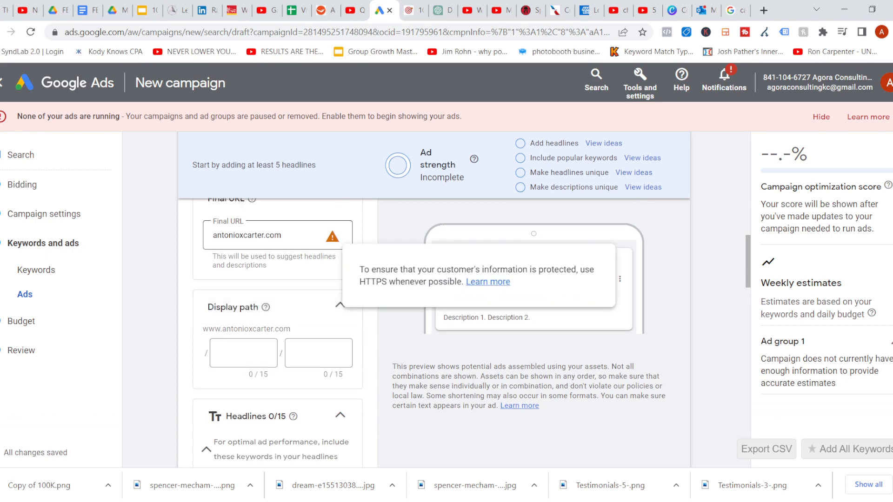
left_click(213, 235)
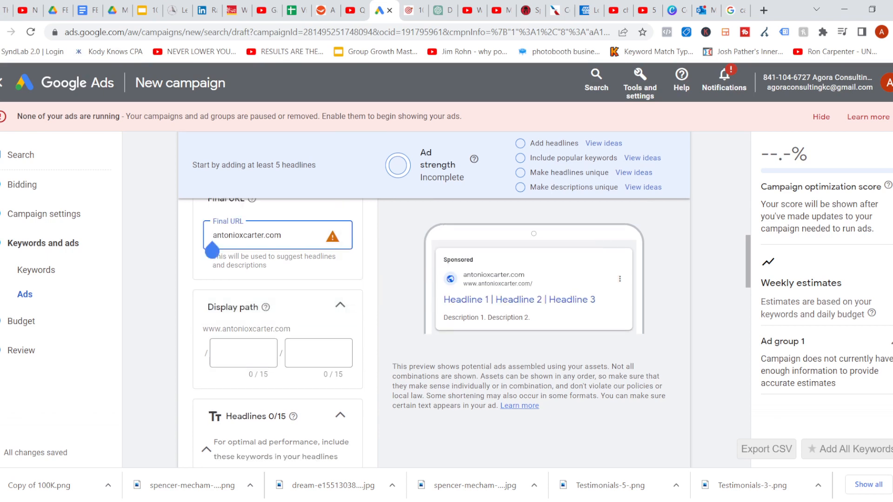
type("https://")
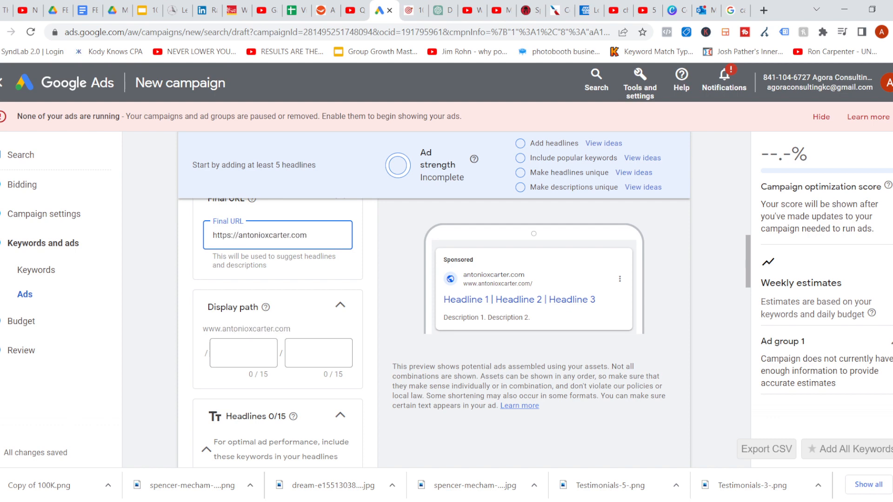
Set the first display path field to photobooth
left_click(243, 353)
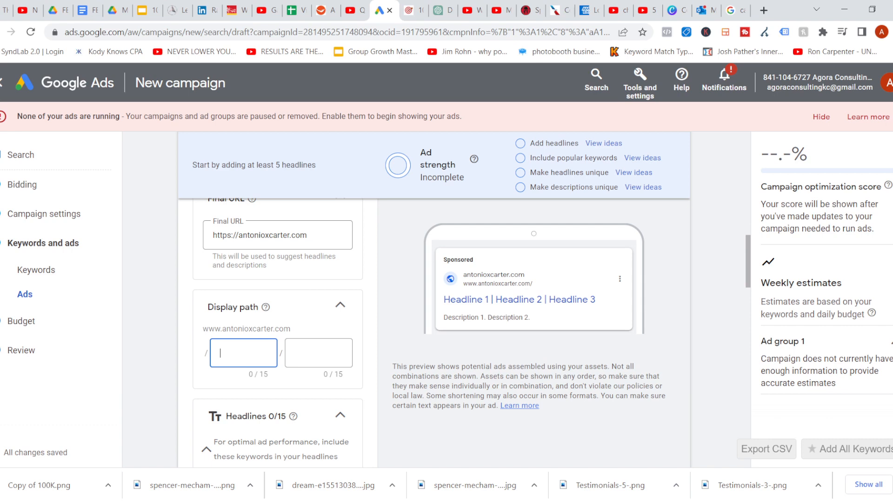
scroll(471, 306, "down", 2)
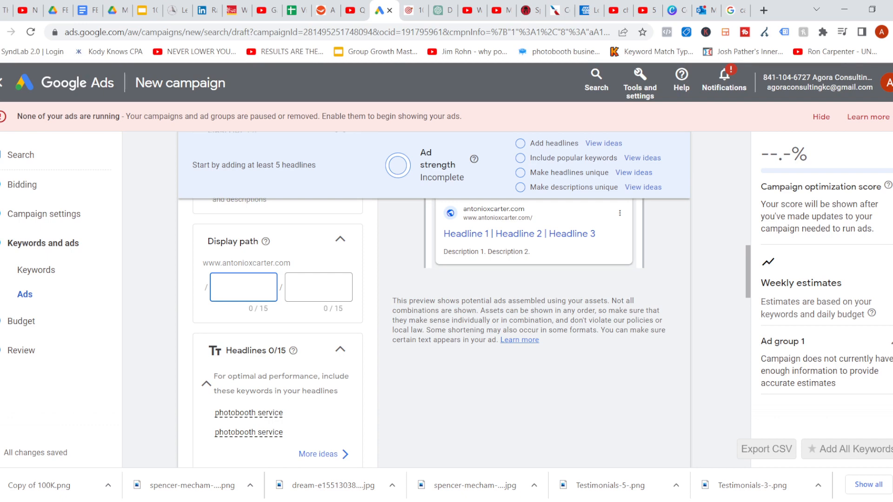
type("photobooth")
scroll(441, 333, "up", 1)
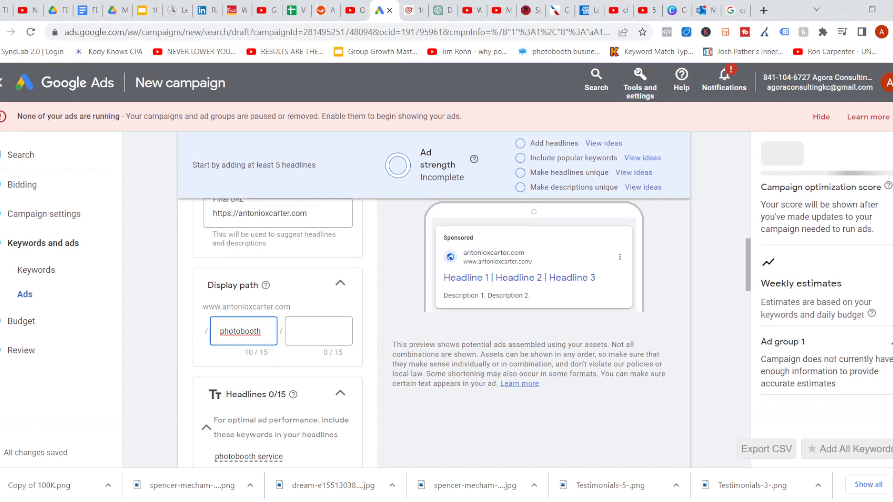
Add the first headline Wedding Photobooth
left_click(318, 331)
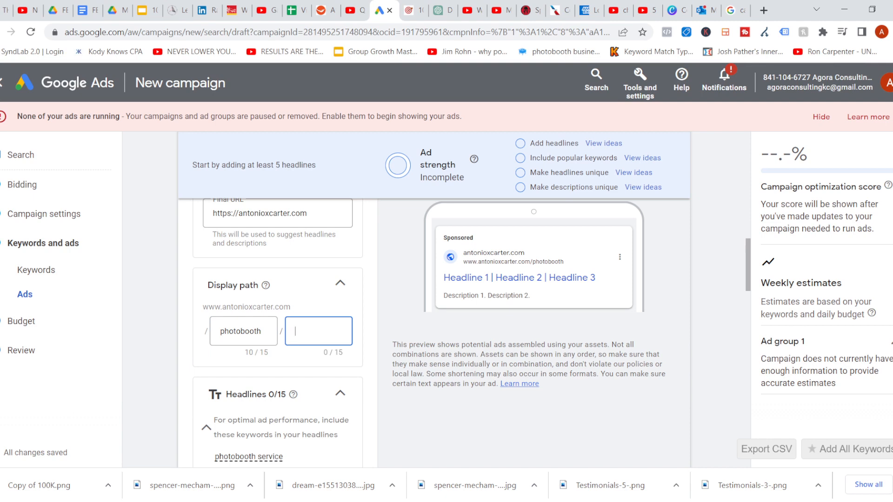
scroll(441, 332, "down", 2)
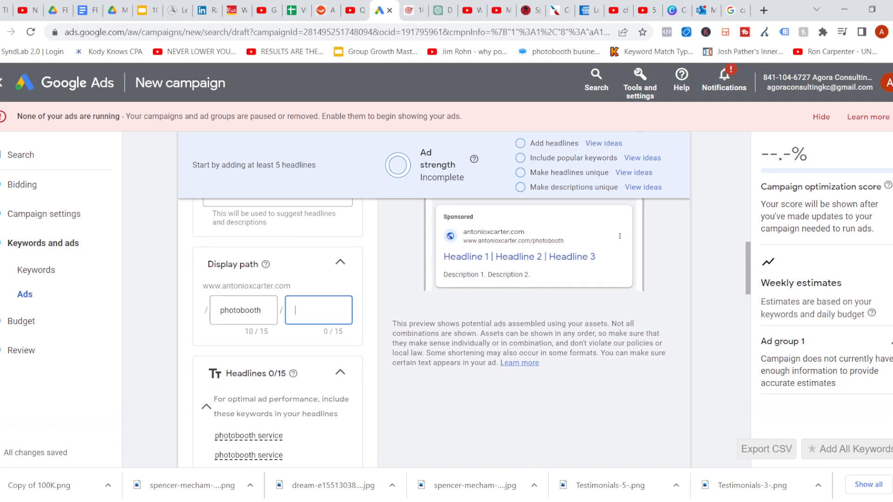
scroll(441, 332, "down", 1)
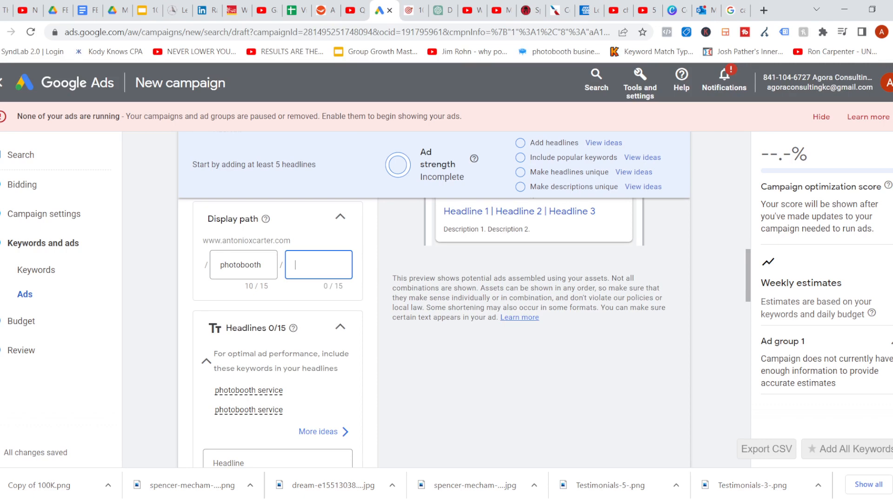
scroll(441, 333, "down", 4)
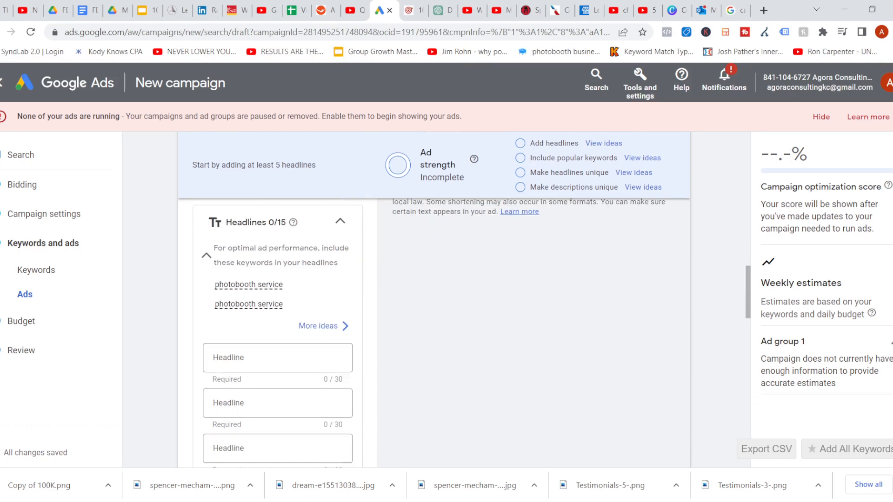
left_click(277, 358)
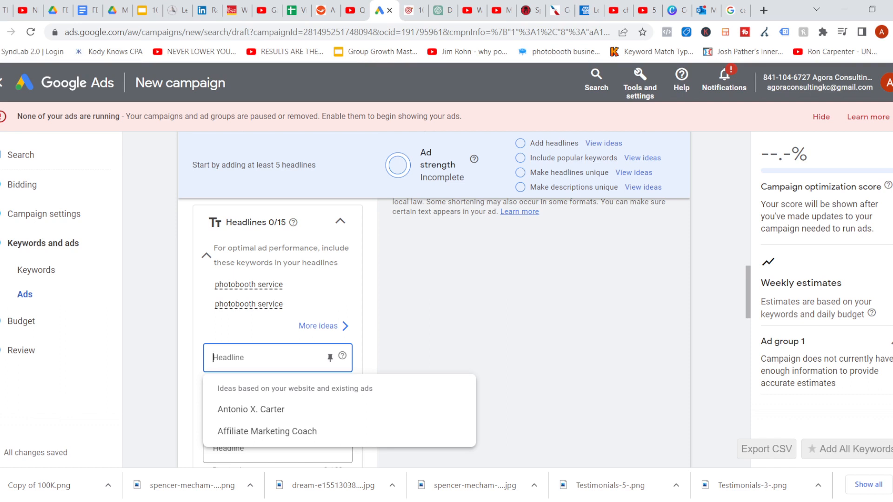
type("Wedding")
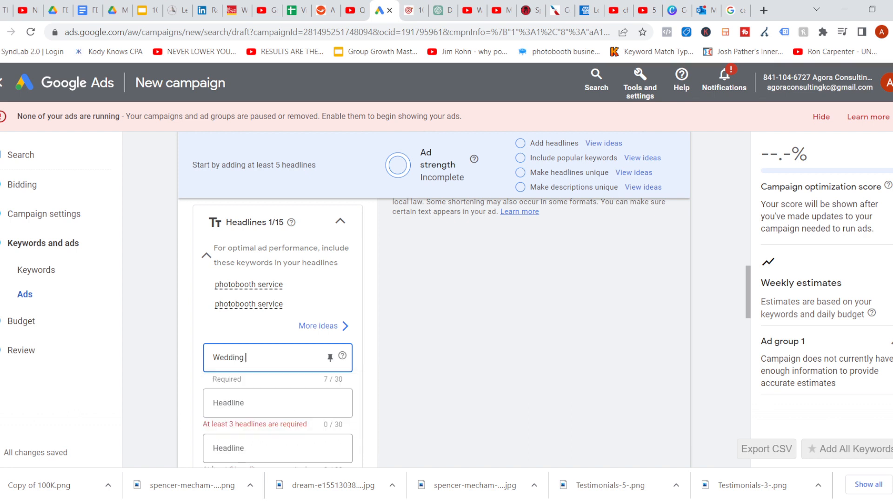
type(" Photobooth")
key("Tab")
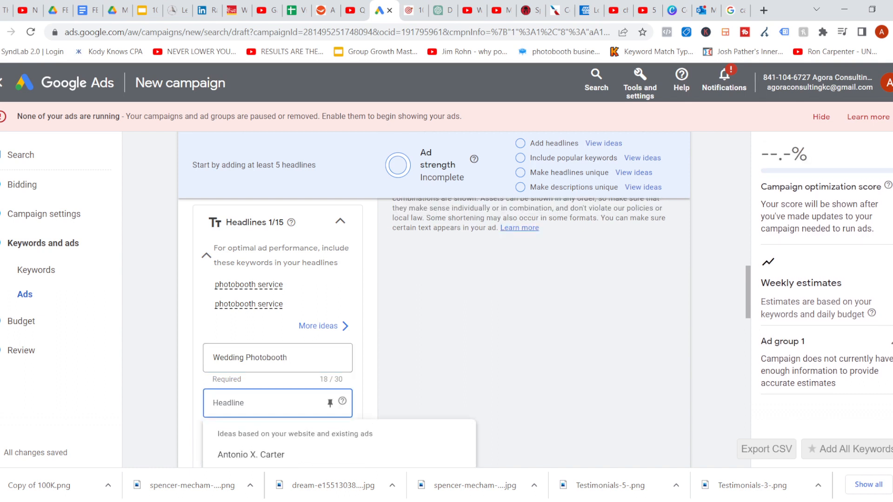
Add the second headline Birthday Party Photobooth
type("Birthda")
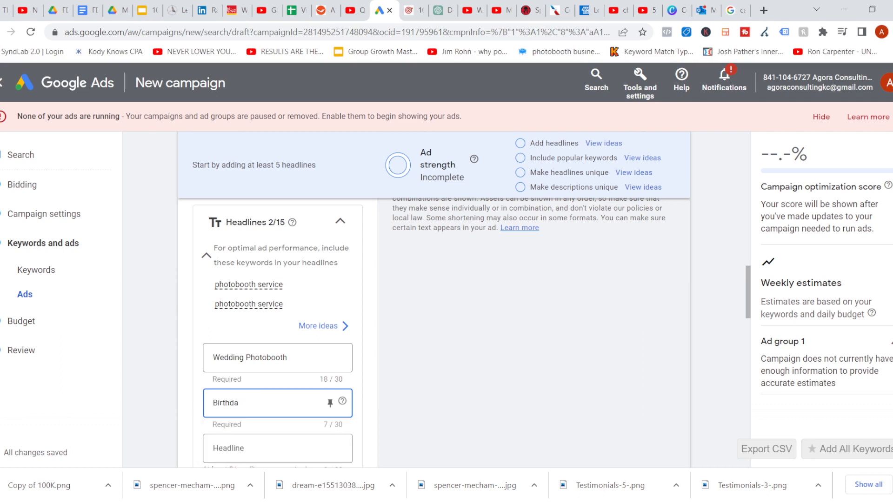
type("y Par")
type("ty Ph")
type("otoo")
type("otobo")
type("oth")
Add the third headline 360 Photobooth
left_click(228, 448)
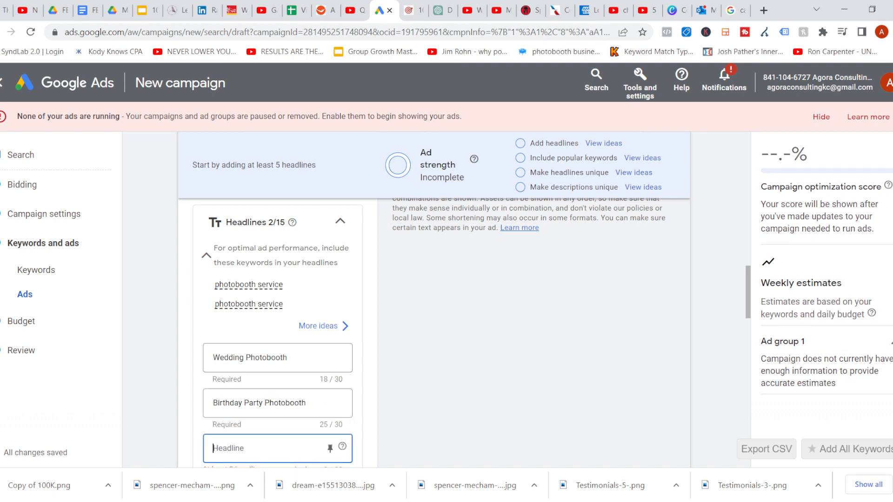
type("360 Photobooth")
Enter the first description: put in a description of your business services and products
scroll(278, 325, "down", 3)
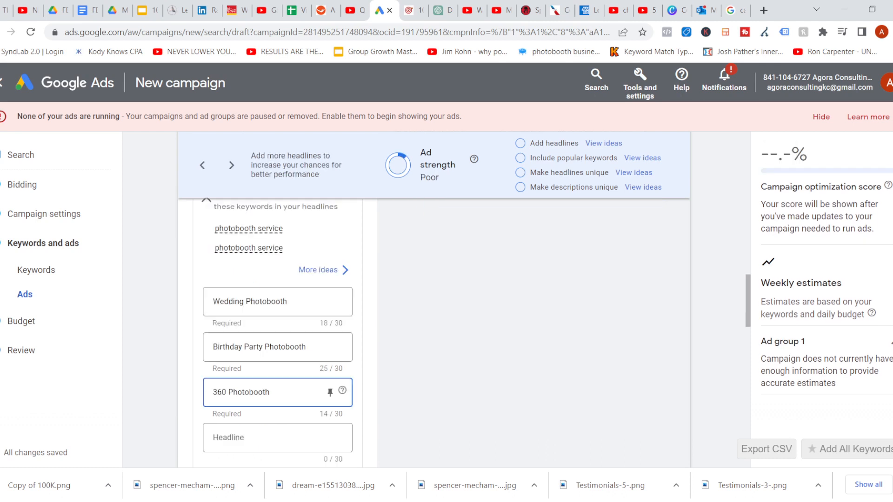
scroll(278, 325, "down", 5)
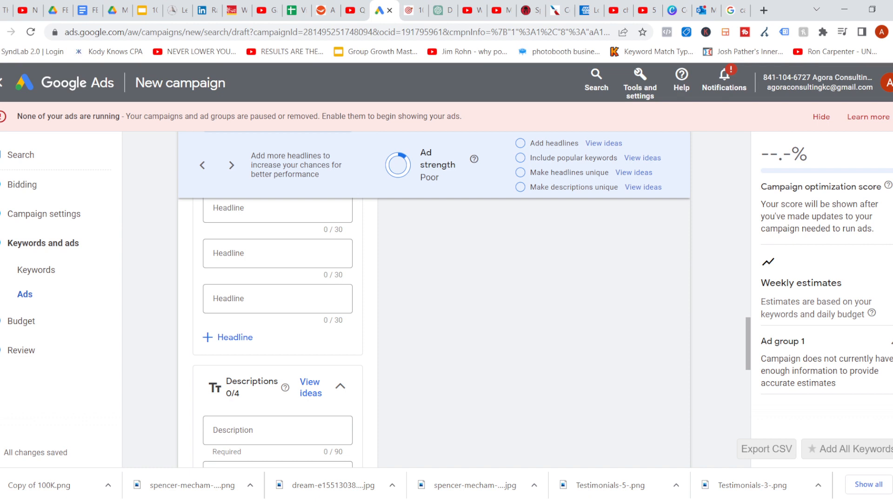
scroll(278, 279, "down", 3)
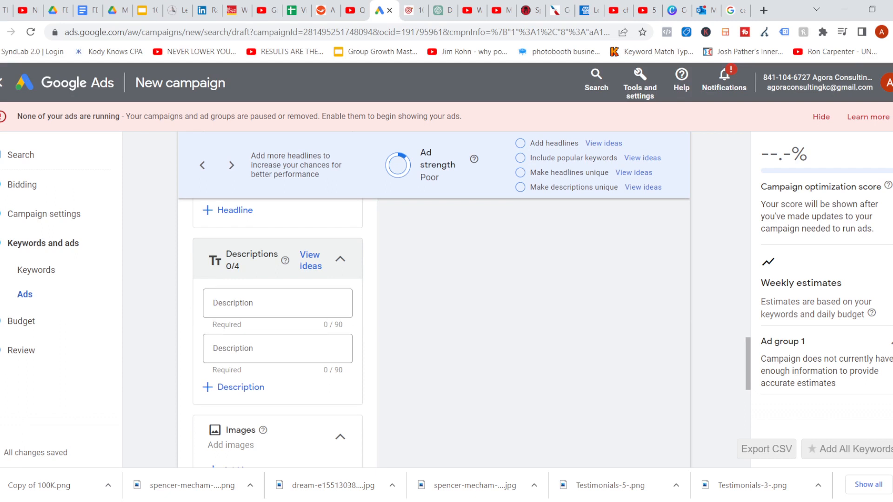
left_click(278, 303)
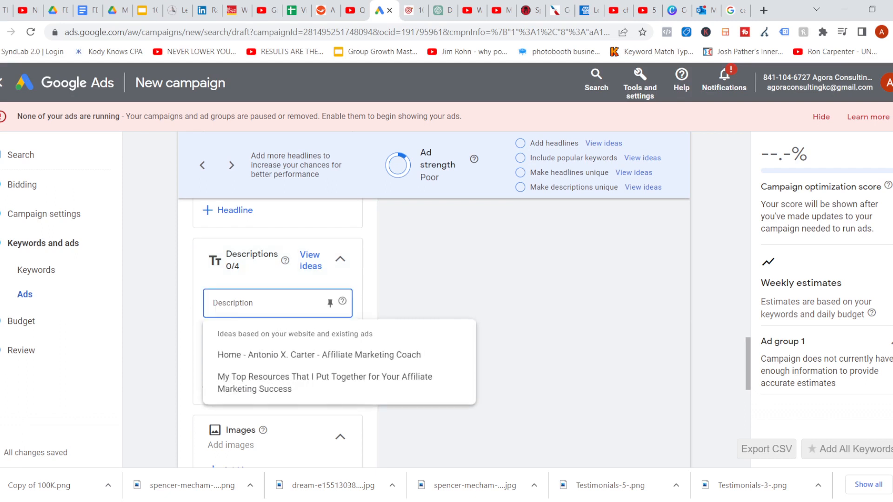
type("put in a description of your bus")
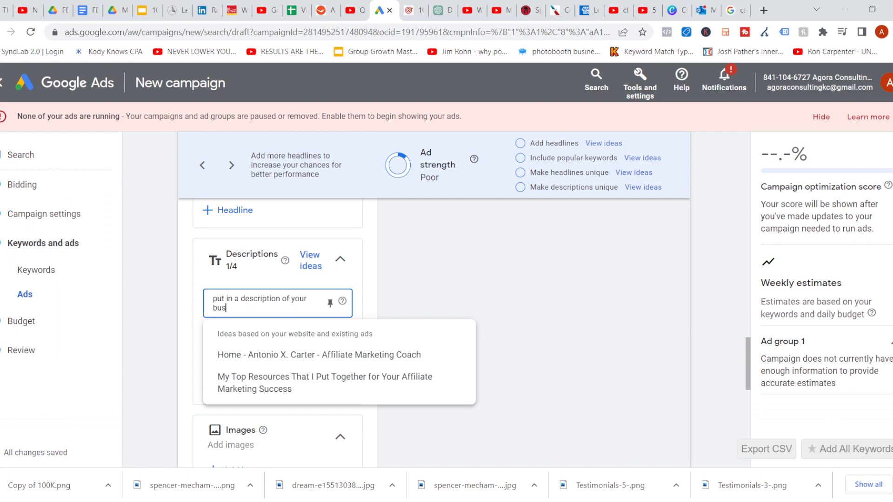
type("iness services and products")
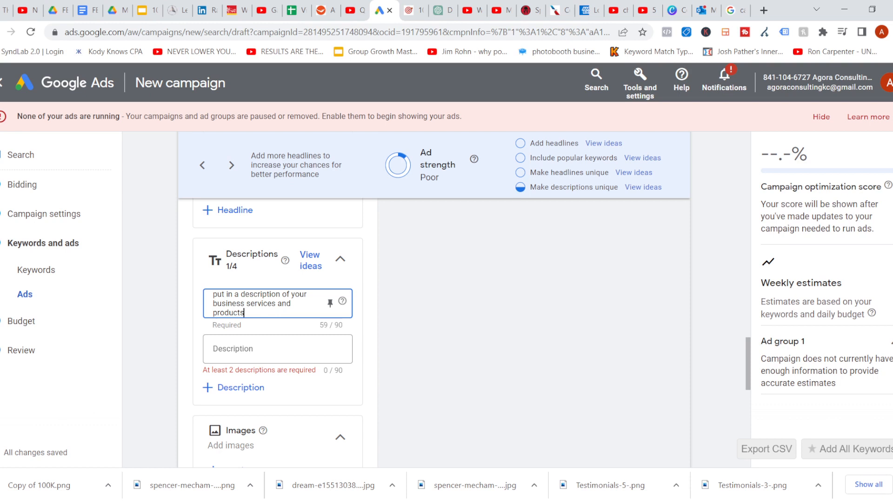
Enter the second description: say something like watch this free 15min video or free product
left_click(278, 349)
type("s")
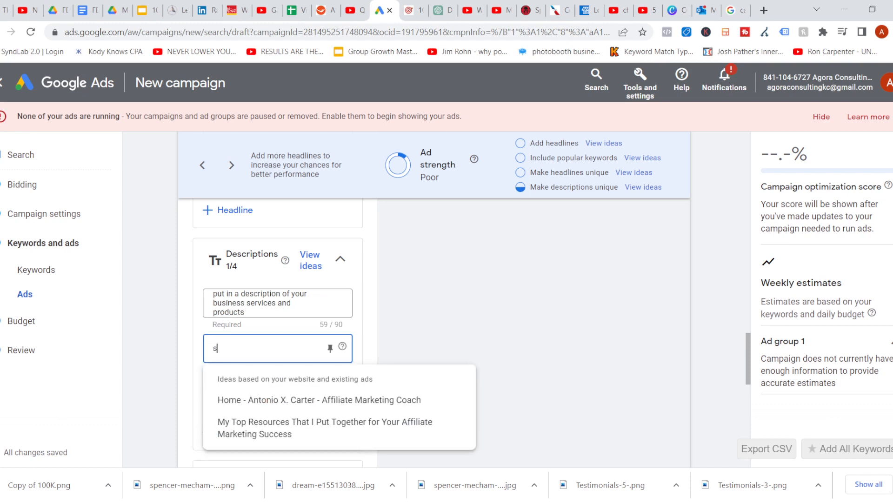
key("BackSpace")
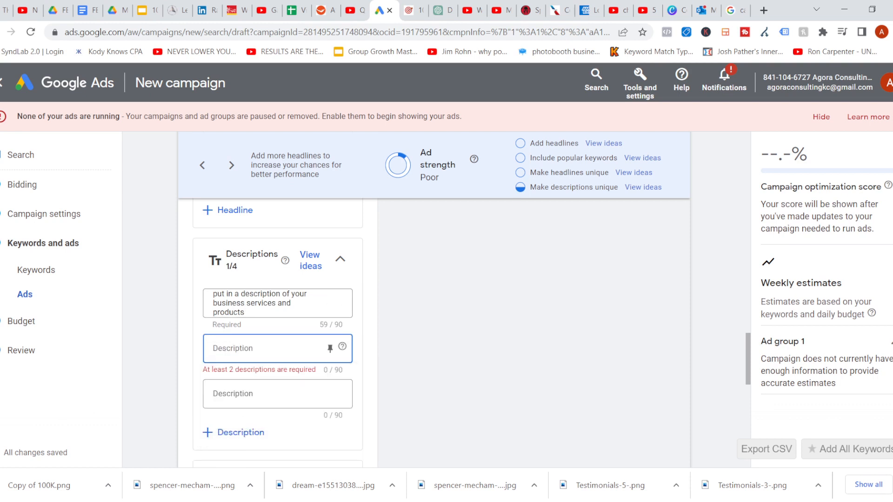
type("say")
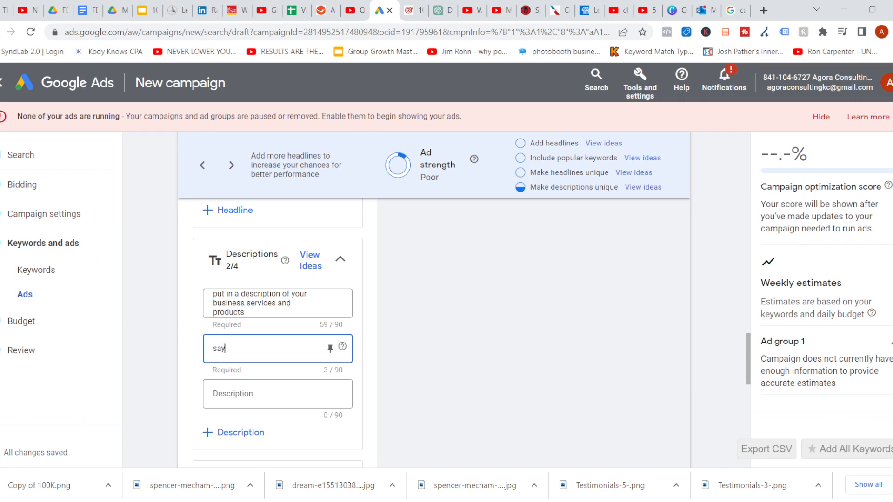
type(" something like watch this free")
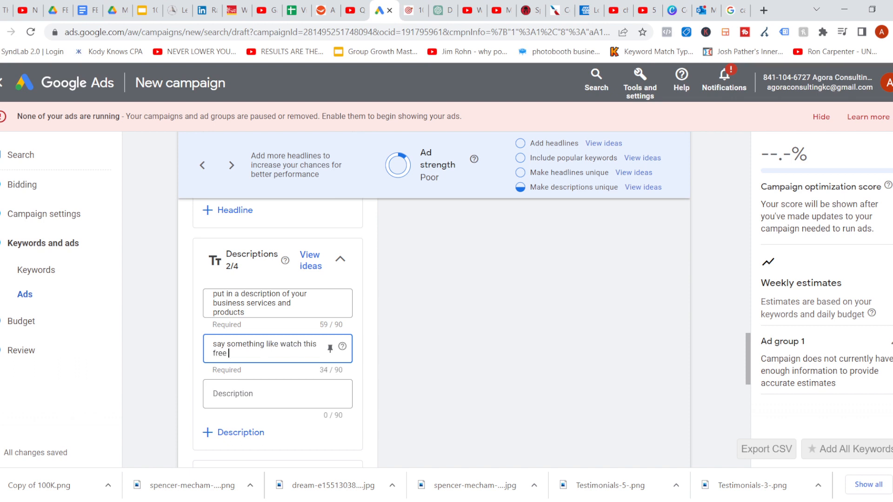
type(" 15min video or fre")
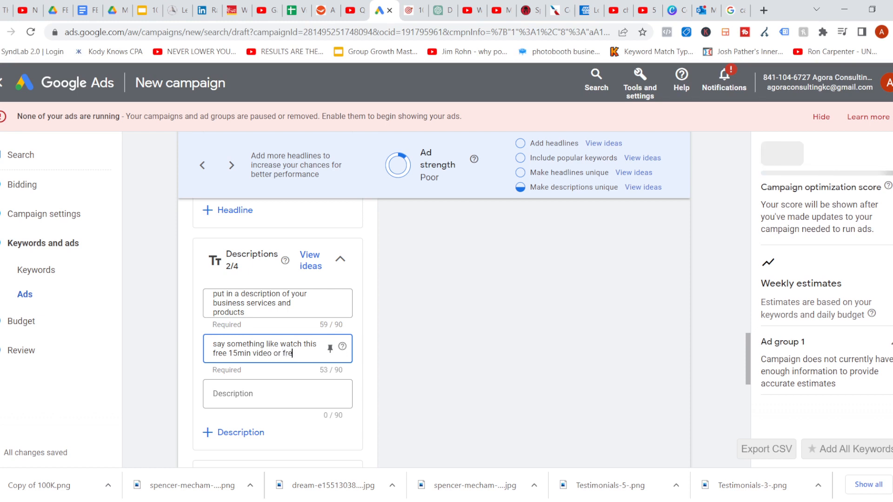
type("e prod")
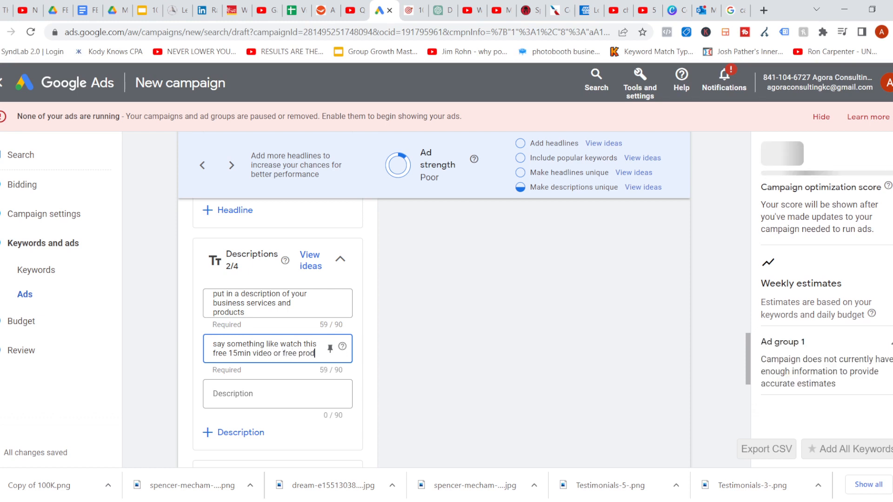
type("uct")
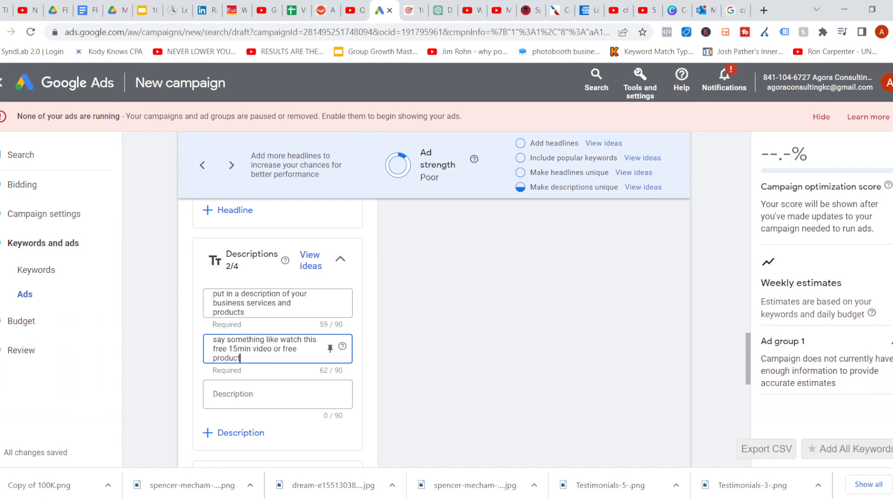
scroll(278, 325, "down", 1)
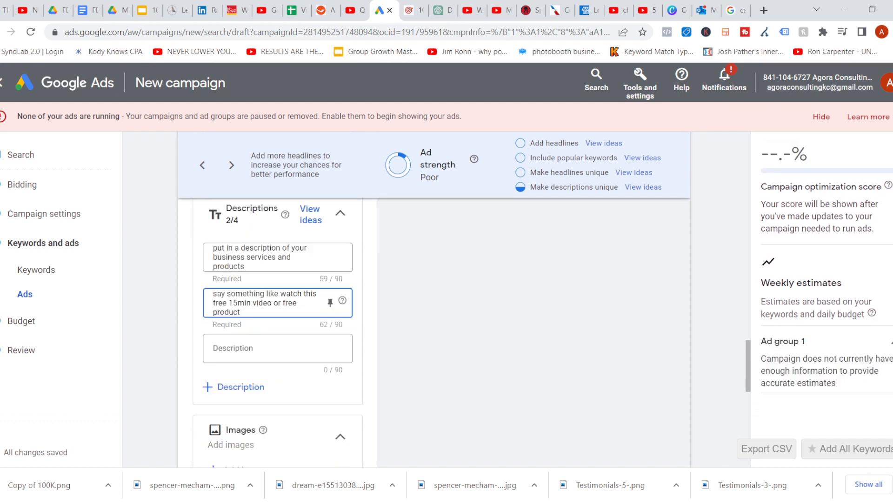
Review the ad's entered headlines, descriptions and ad preview
scroll(277, 325, "down", 1)
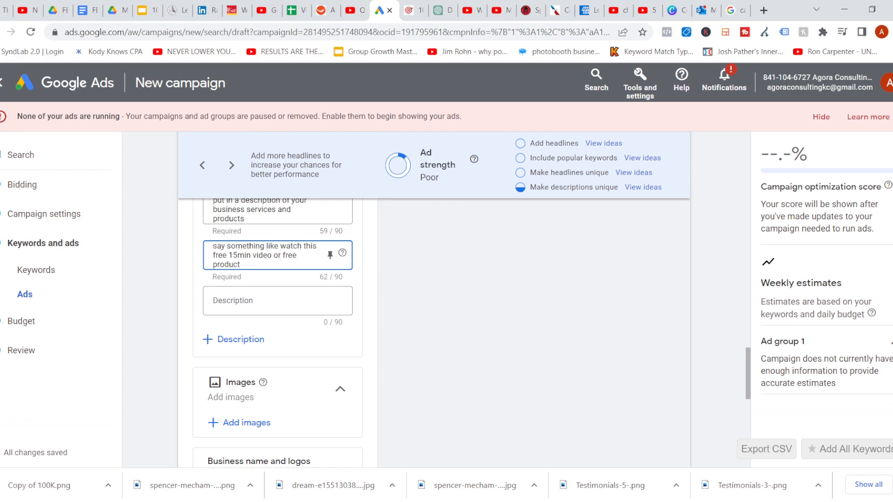
scroll(277, 333, "up", 1)
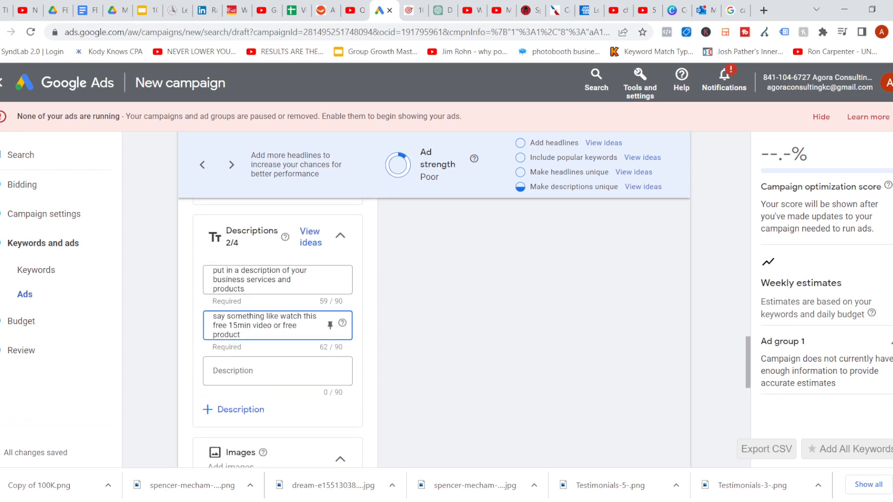
scroll(277, 333, "down", 1)
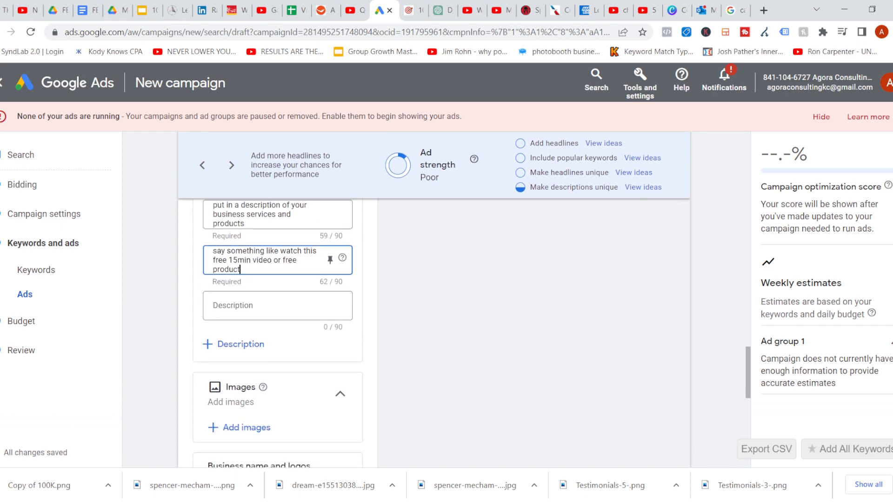
scroll(277, 332, "up", 3)
scroll(278, 333, "up", 5)
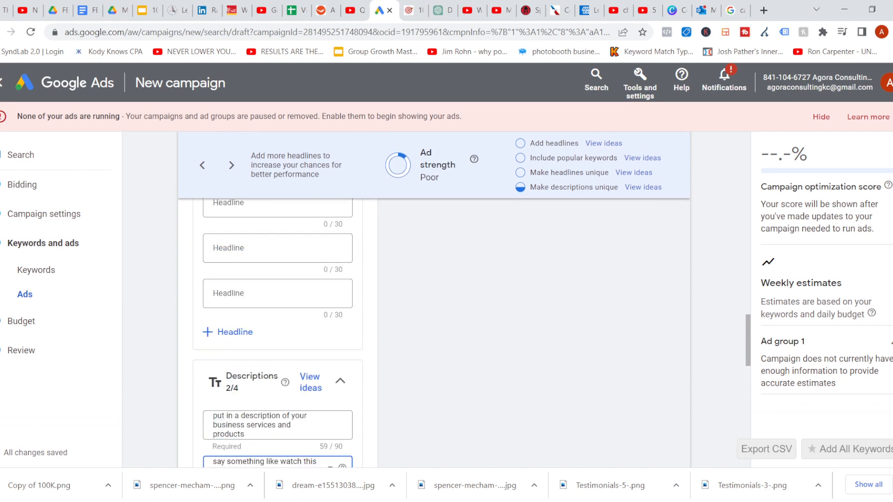
scroll(278, 332, "up", 5)
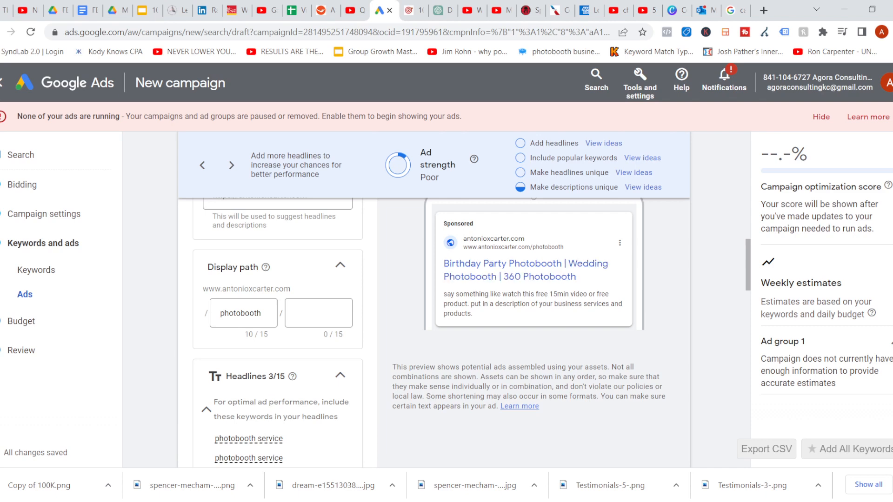
Add the sitelinks Wedding Package, A La Carte Options and Party Package to the campaign
scroll(465, 325, "down", 15)
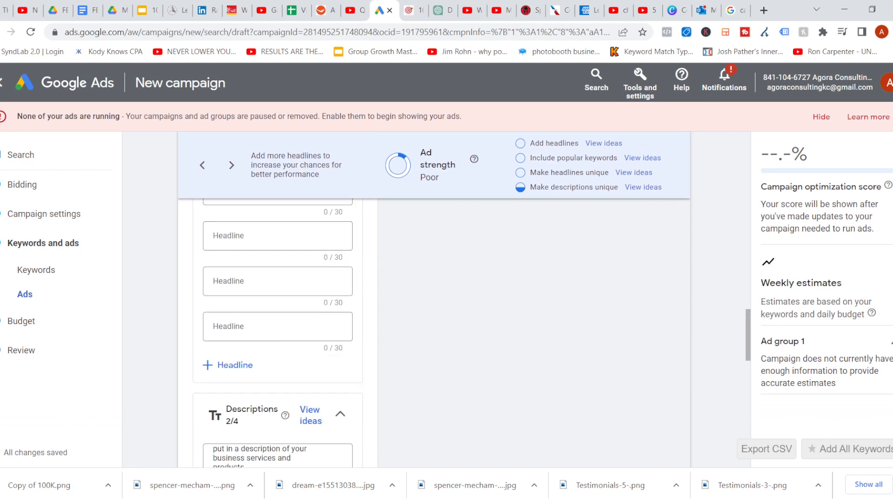
scroll(434, 333, "down", 4)
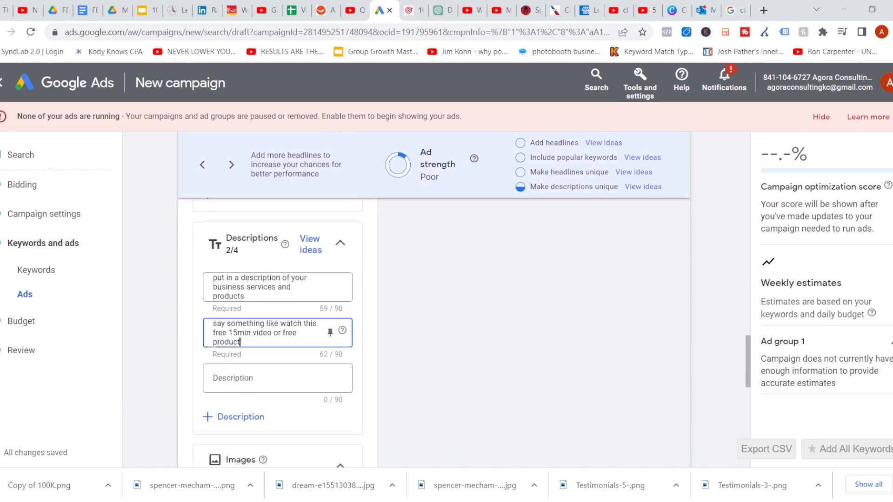
scroll(278, 325, "down", 4)
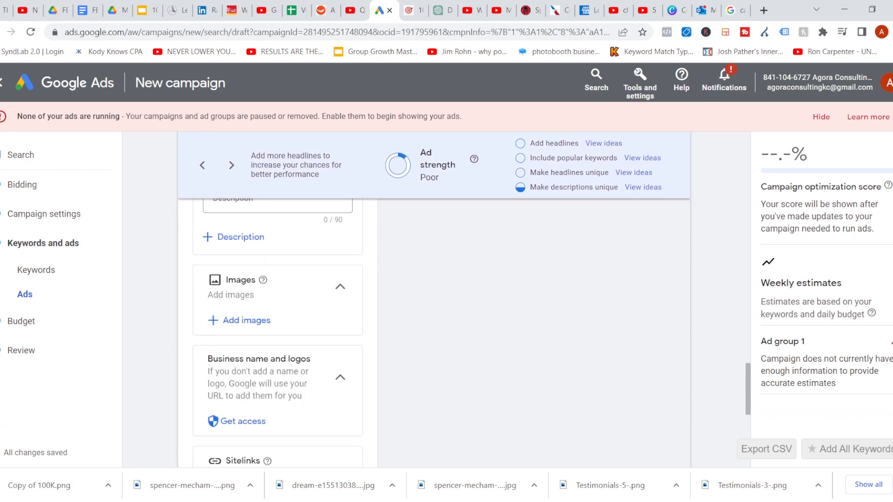
scroll(434, 333, "down", 3)
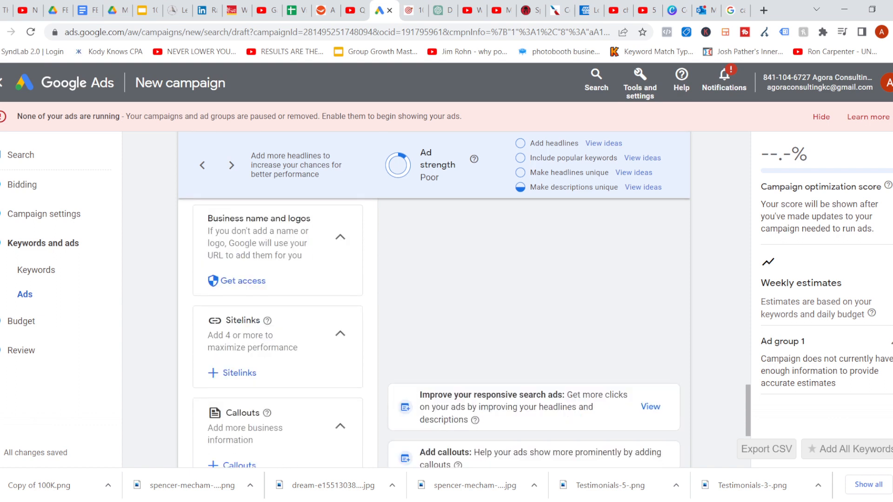
scroll(434, 333, "down", 1)
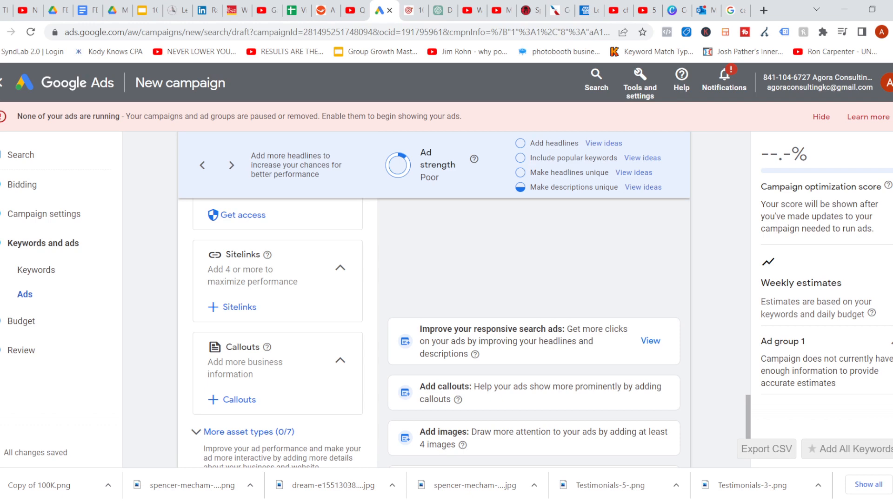
left_click(232, 307)
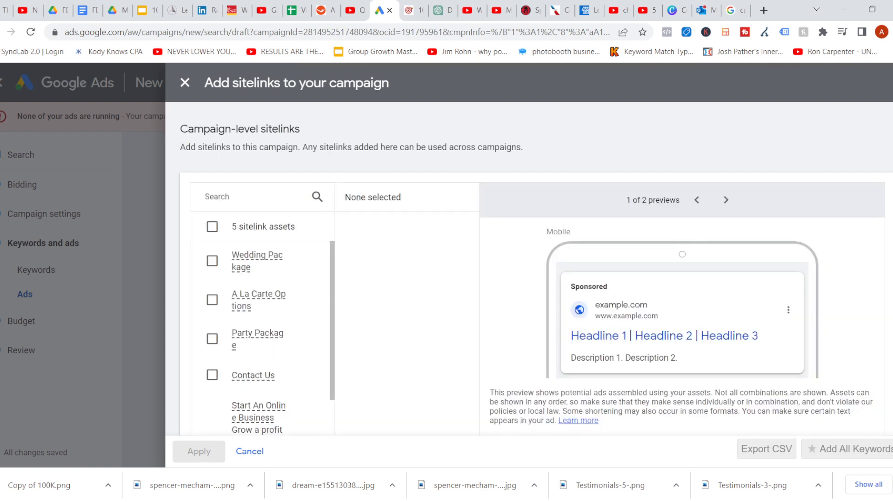
left_click(212, 300)
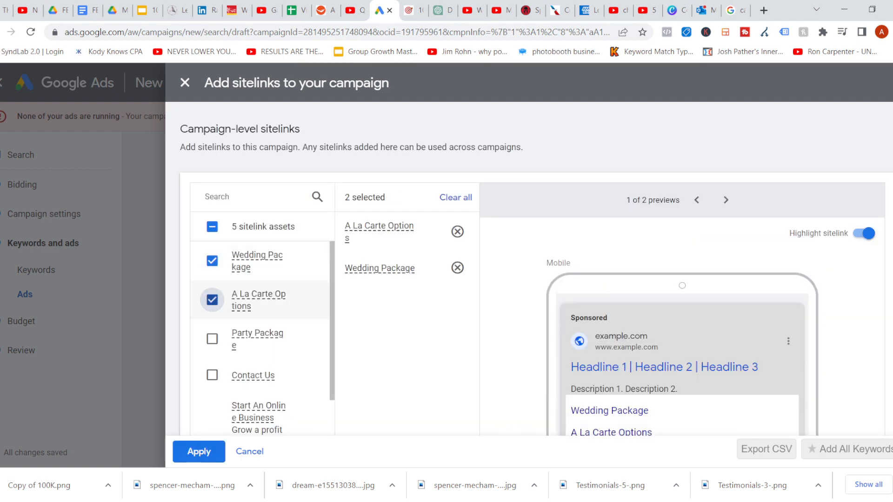
left_click(212, 339)
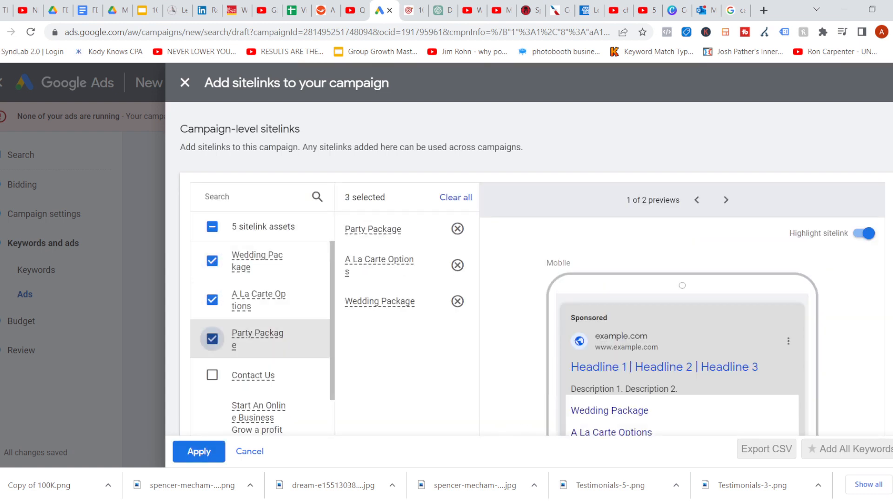
left_click(199, 452)
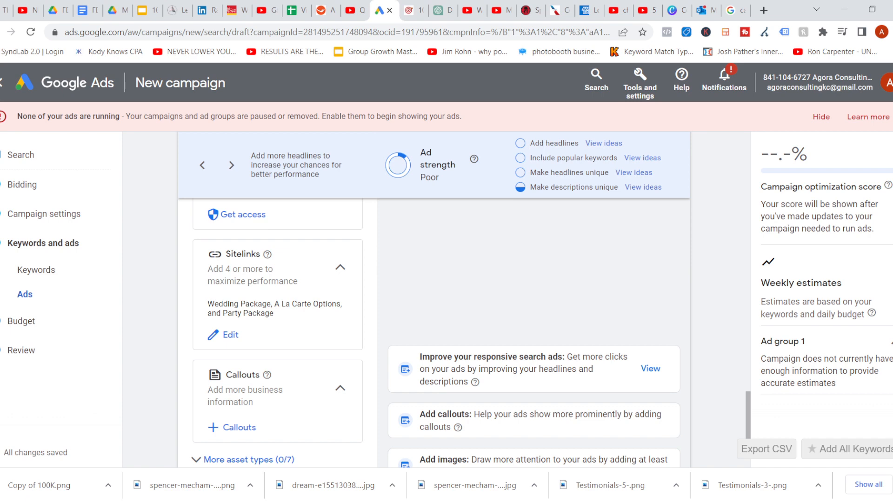
Add the callouts Top Rated Professionals, Excellent Service and COVID Safe to the campaign
scroll(434, 333, "down", 2)
scroll(434, 333, "up", 3)
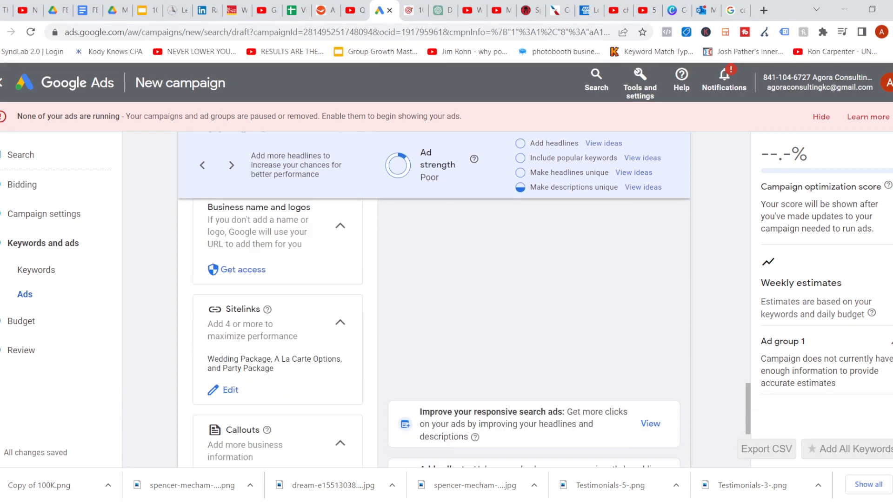
scroll(434, 333, "down", 3)
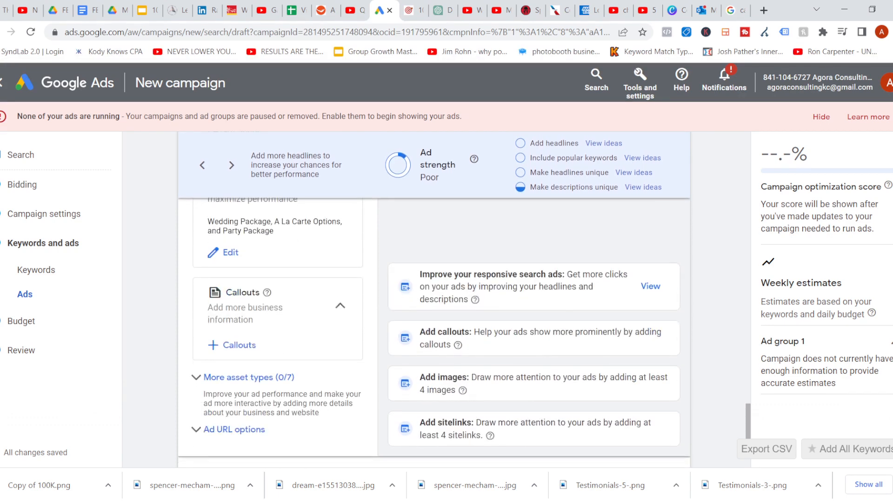
left_click(238, 345)
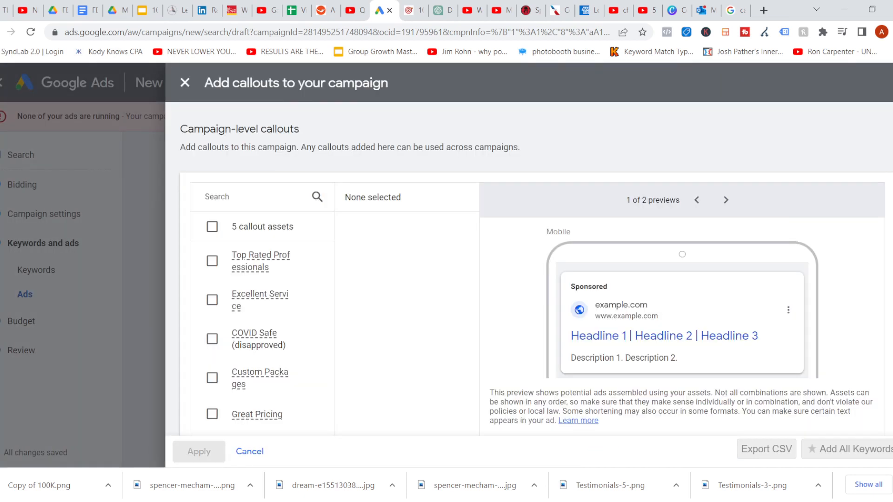
left_click(212, 261)
left_click(212, 300)
left_click(212, 339)
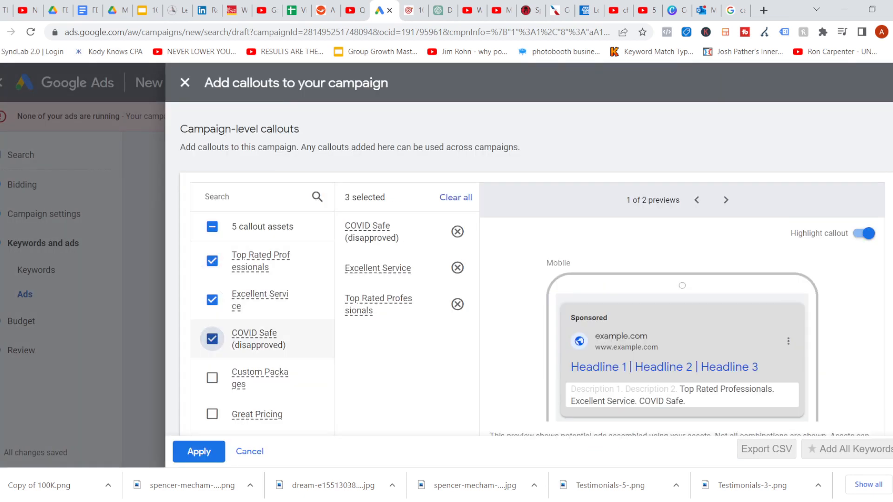
left_click(199, 452)
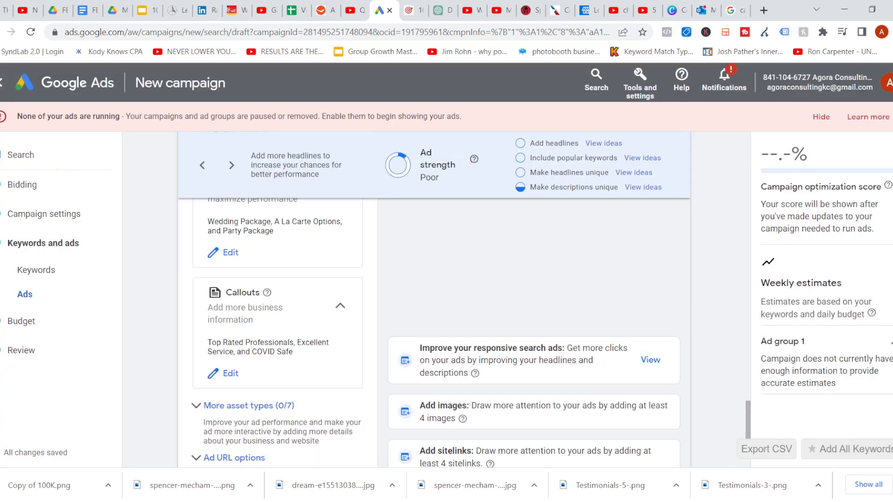
Review the updated ad preview and the ad URL options, then finish editing the ad
scroll(433, 333, "up", 2)
scroll(434, 333, "up", 10)
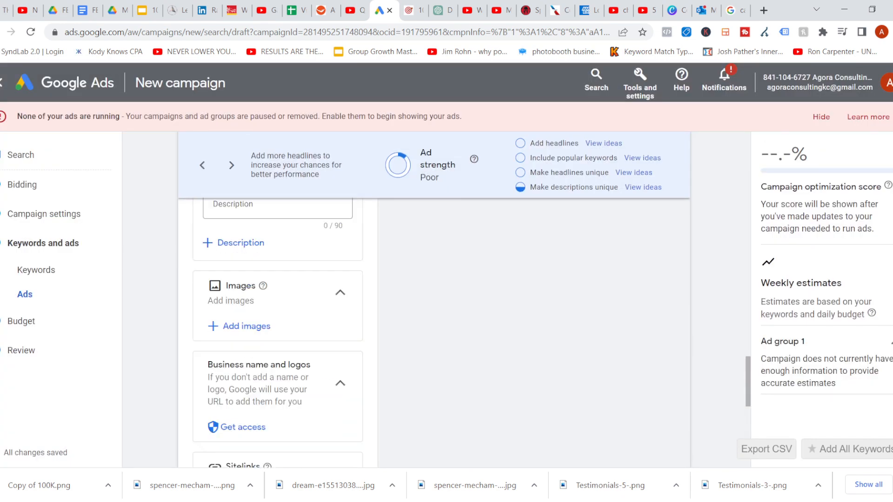
scroll(433, 333, "up", 8)
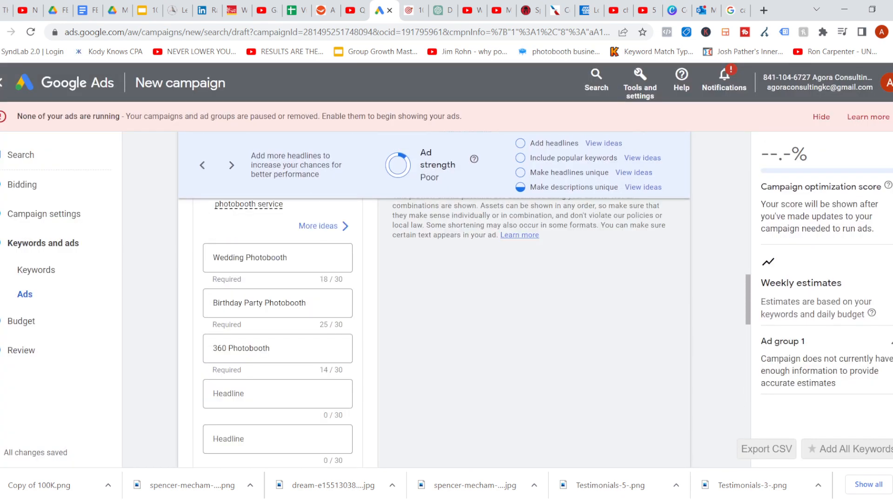
scroll(472, 333, "down", 1)
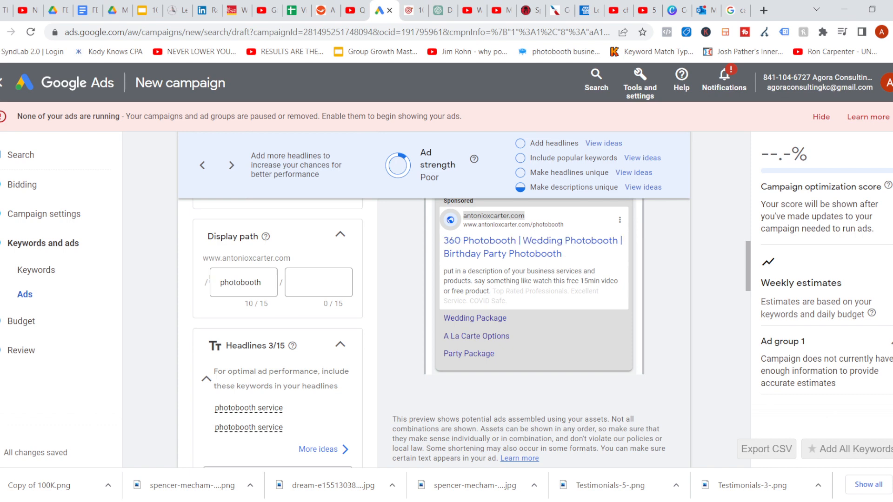
scroll(278, 335, "down", 15)
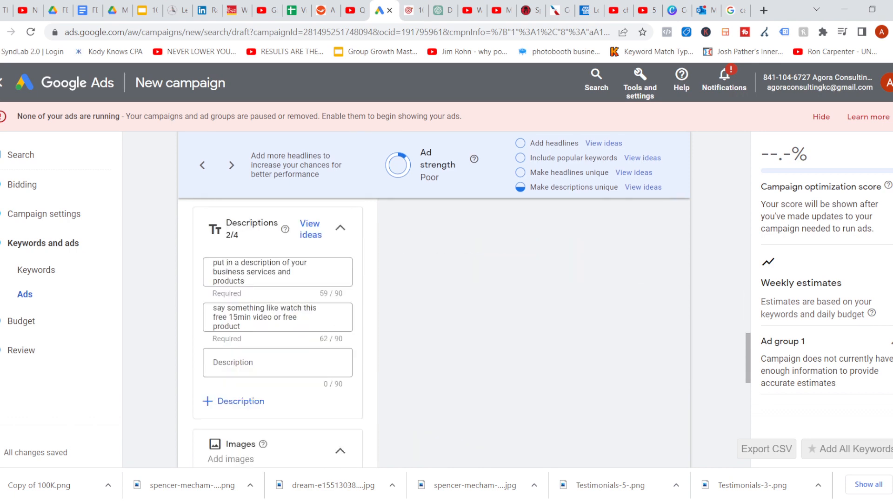
scroll(277, 335, "down", 8)
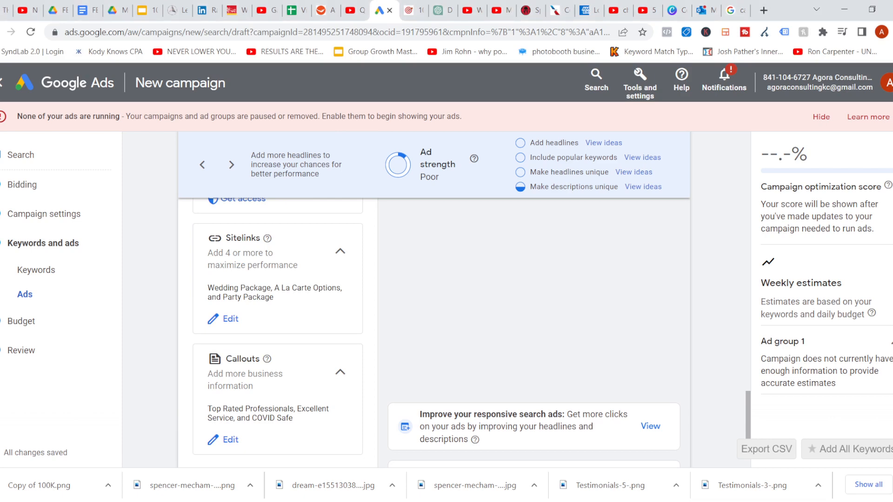
scroll(434, 302, "down", 4)
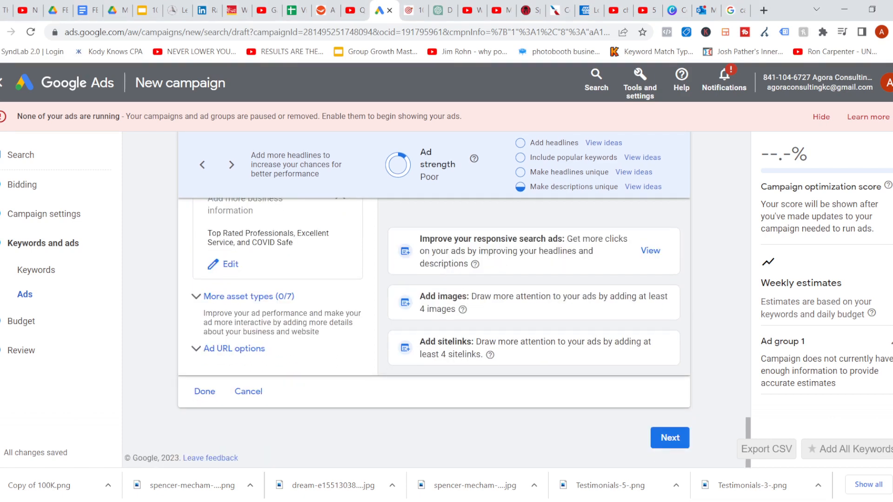
left_click(234, 348)
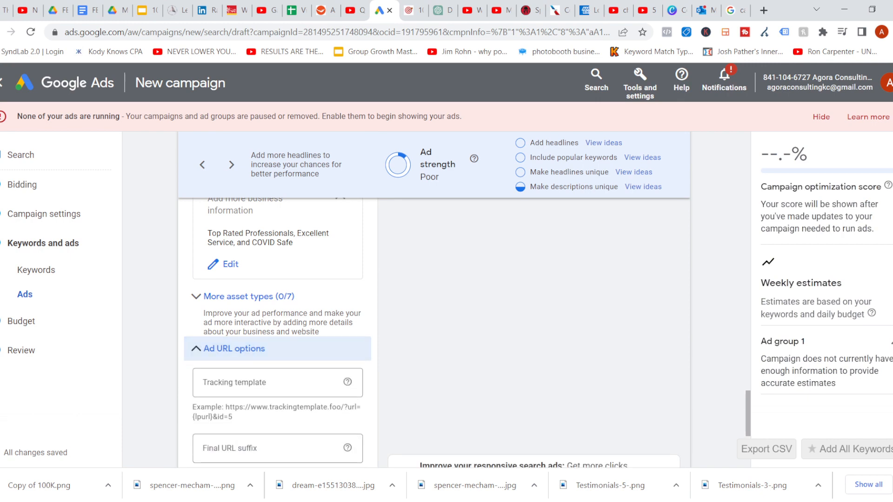
left_click(234, 348)
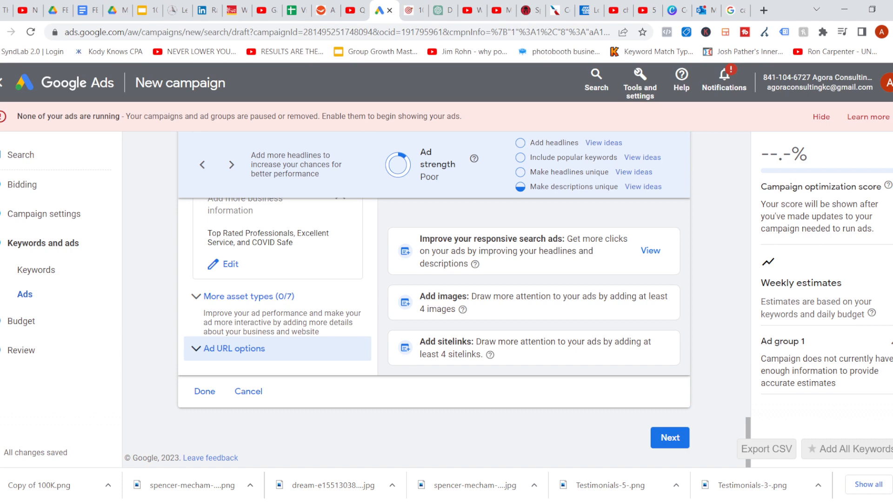
left_click(205, 391)
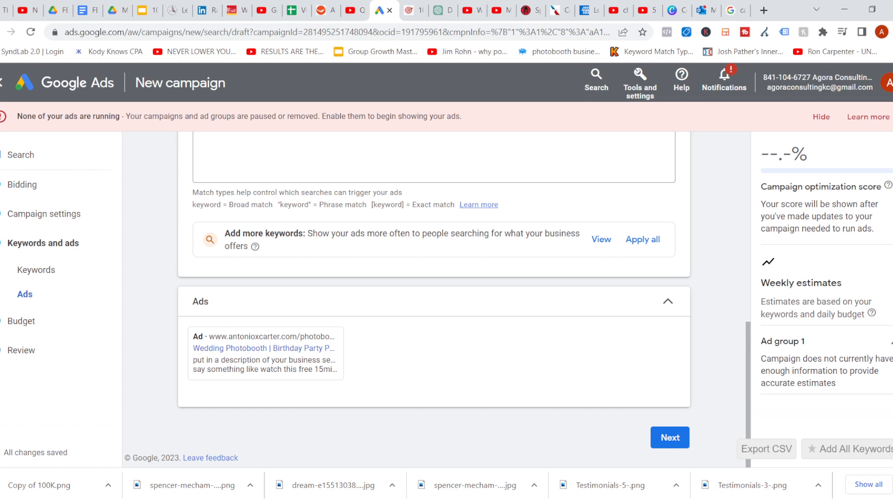
Rename the ad group to Types of photobooths
mouse_move(265, 358)
scroll(432, 298, "up", 10)
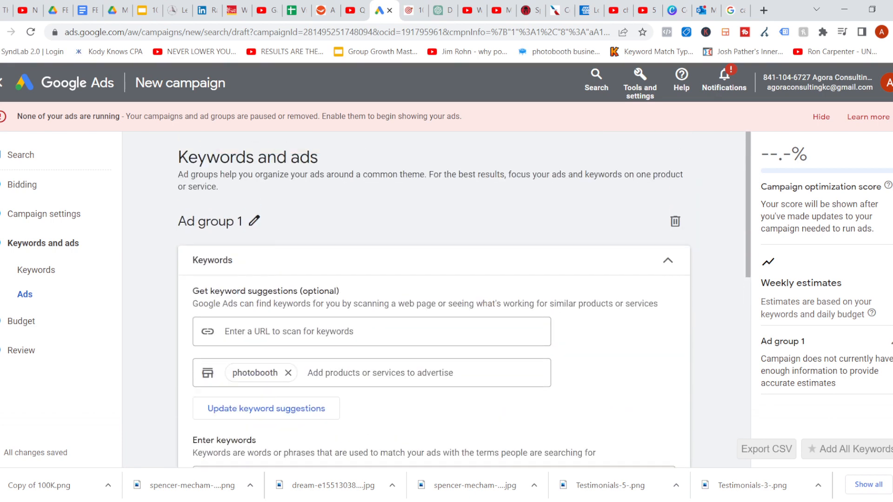
left_click(254, 221)
key("BackSpace")
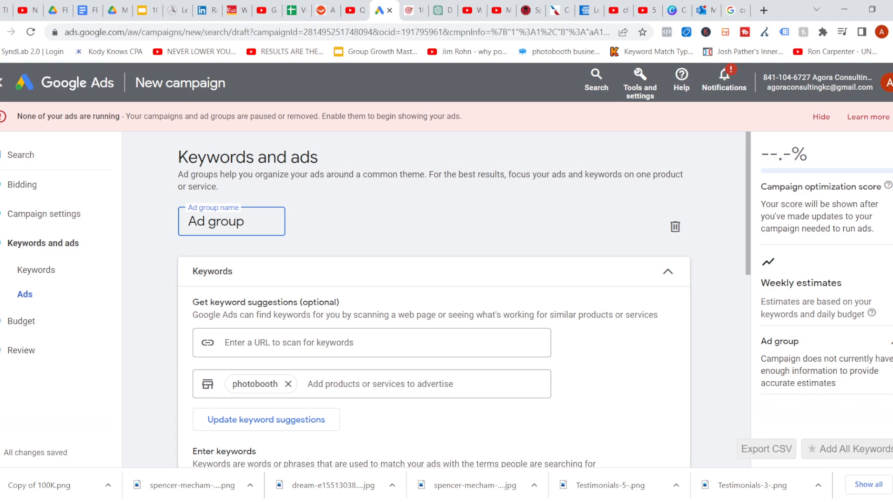
key("BackSpace")
key("BackSpace")
key("BackSpace")
key("BackSpace")
key("BackSpace")
key("BackSpace")
key("BackSpace")
key("BackSpace")
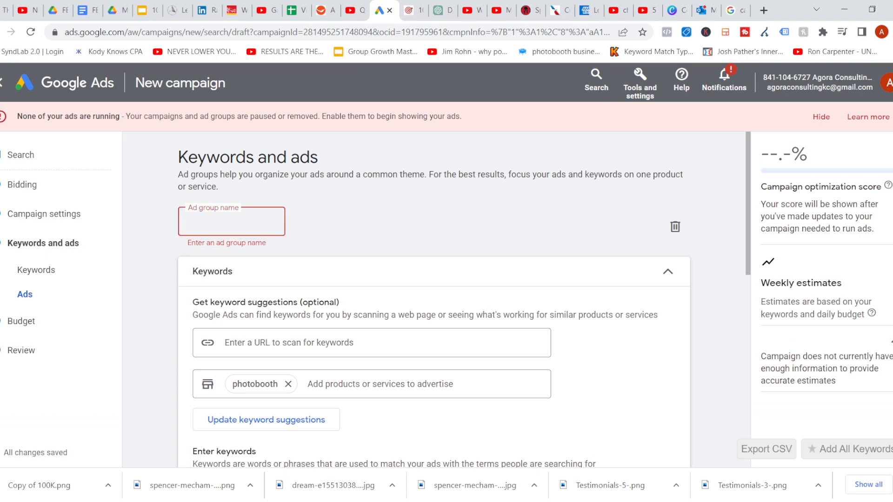
type("Types ")
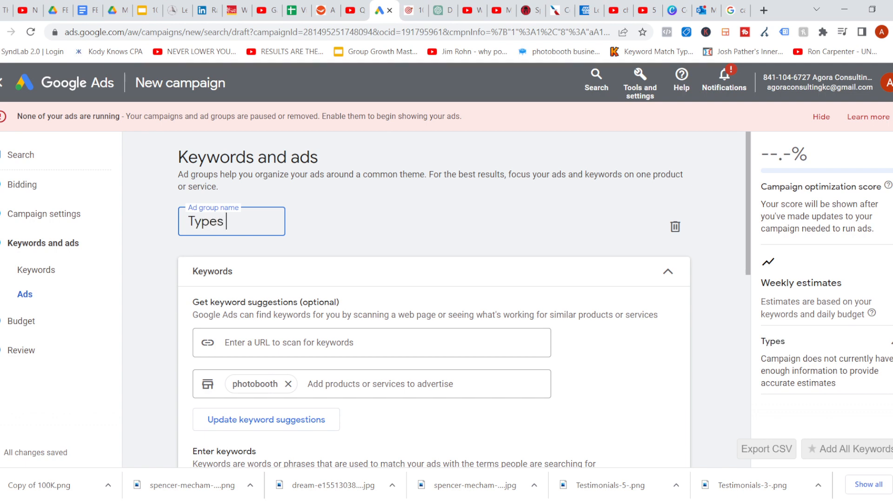
type("of photob")
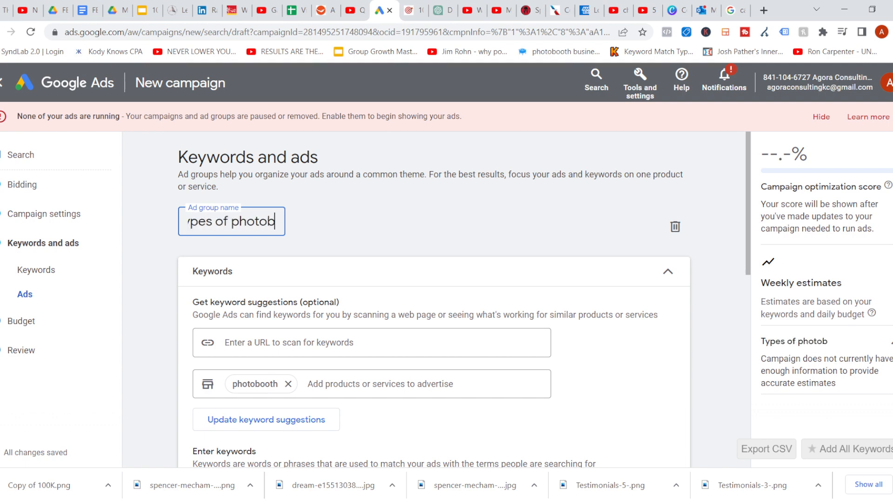
type("ooths")
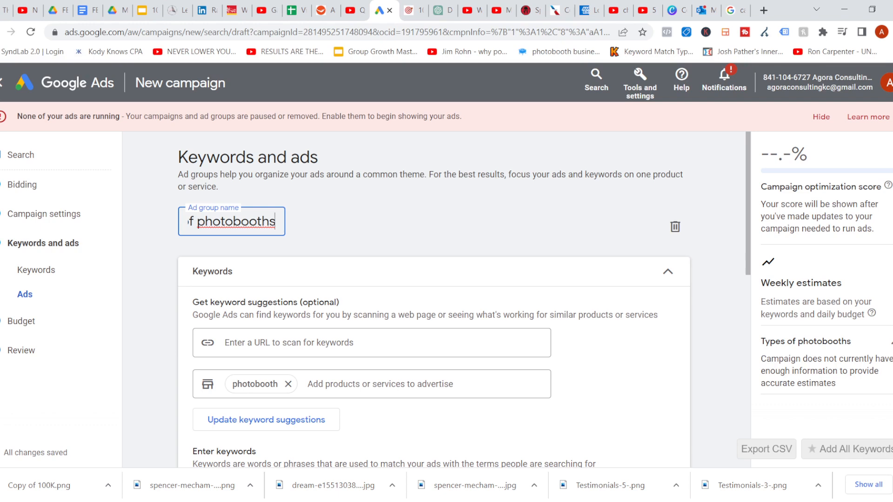
key("Return")
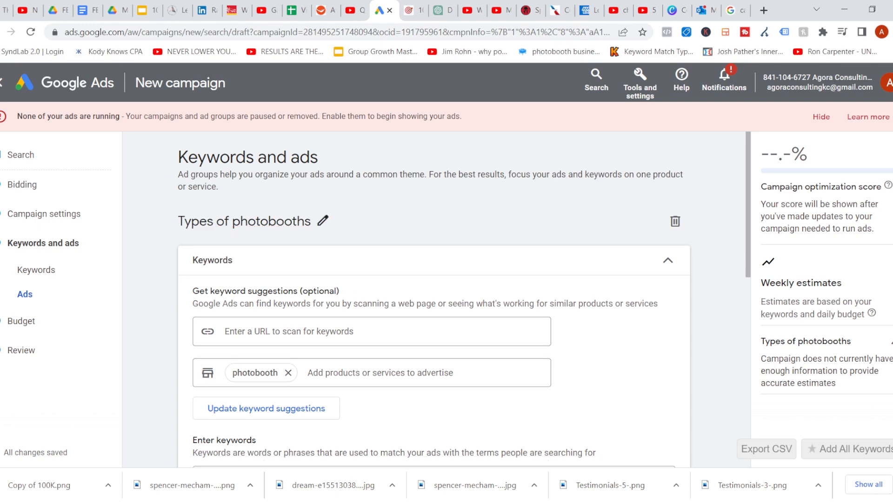
Continue from keywords and ads to the budget step, skipping the identity confirmation prompt
scroll(432, 297, "down", 8)
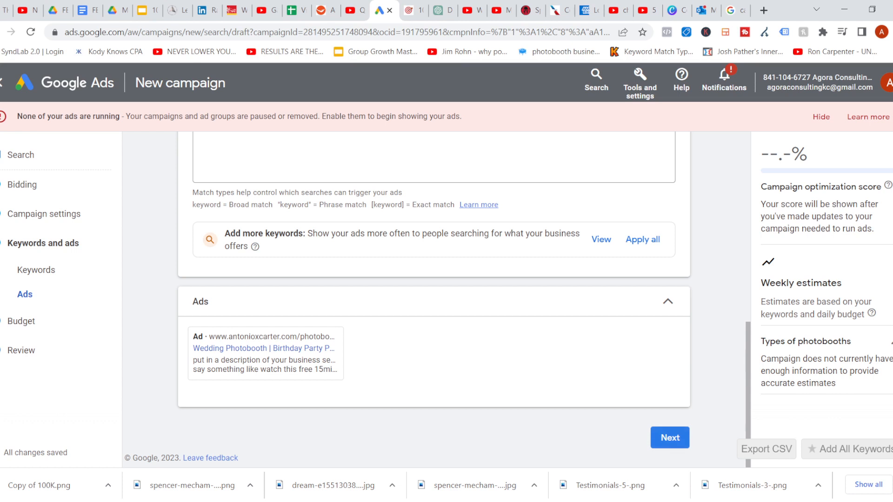
left_click(669, 438)
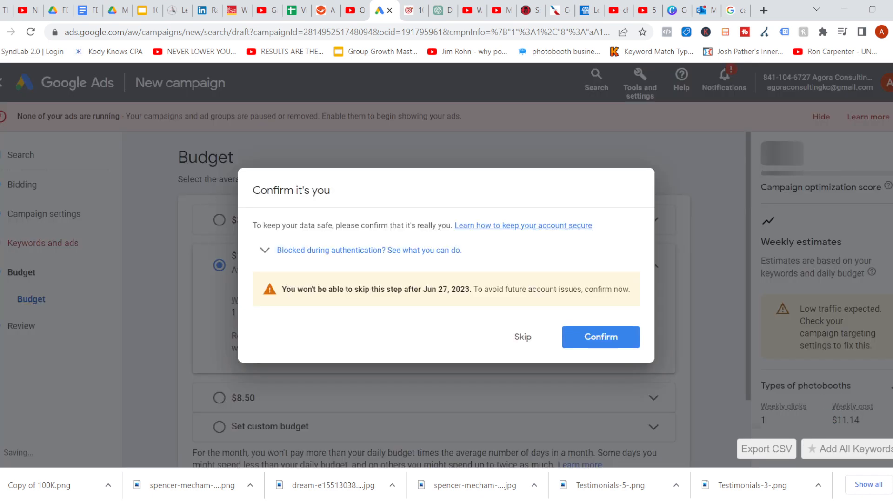
left_click(523, 337)
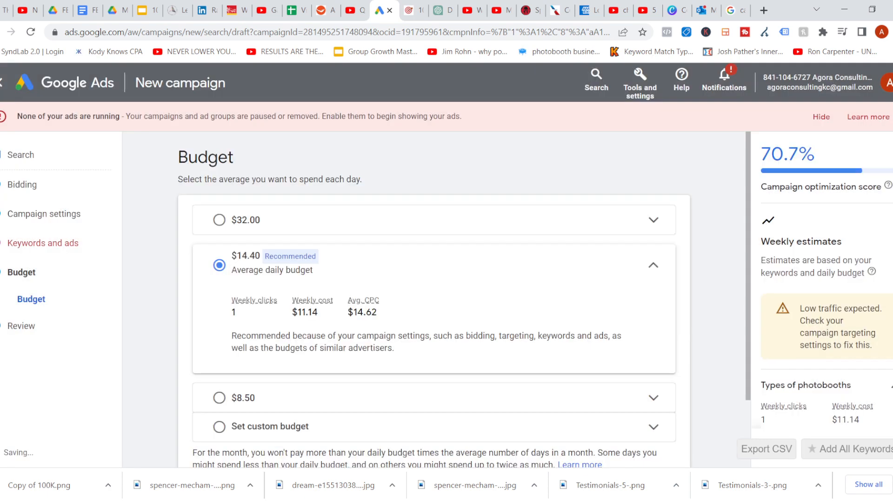
Choose a custom budget and set the average daily budget to $5
scroll(464, 300, "down", 2)
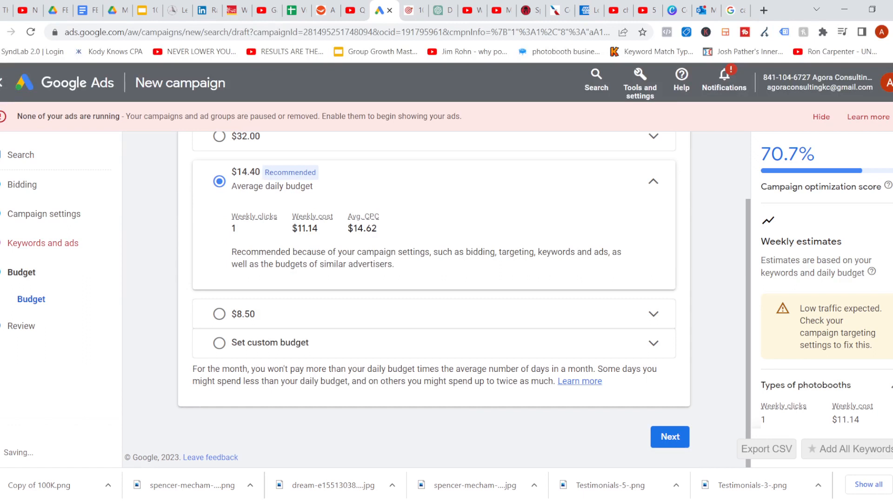
left_click(219, 343)
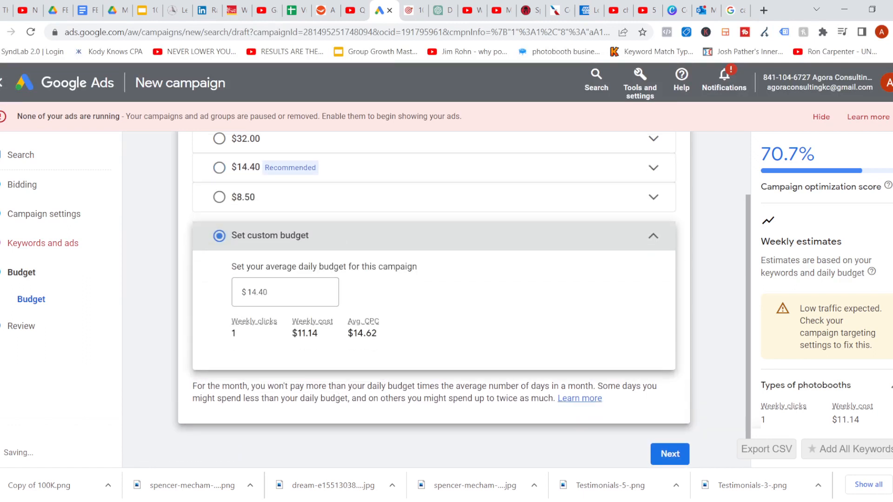
left_click(269, 292)
key("BackSpace")
key("BackSpace")
key("BackSpace")
key("BackSpace")
key("BackSpace")
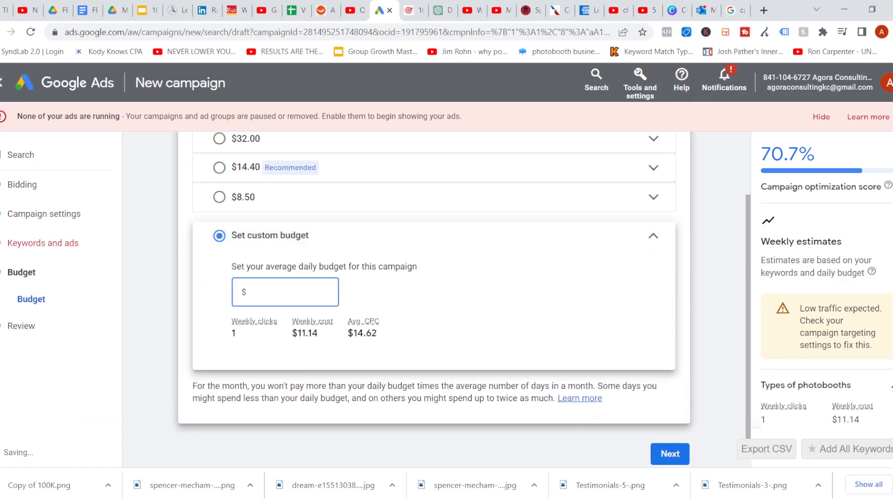
type("5")
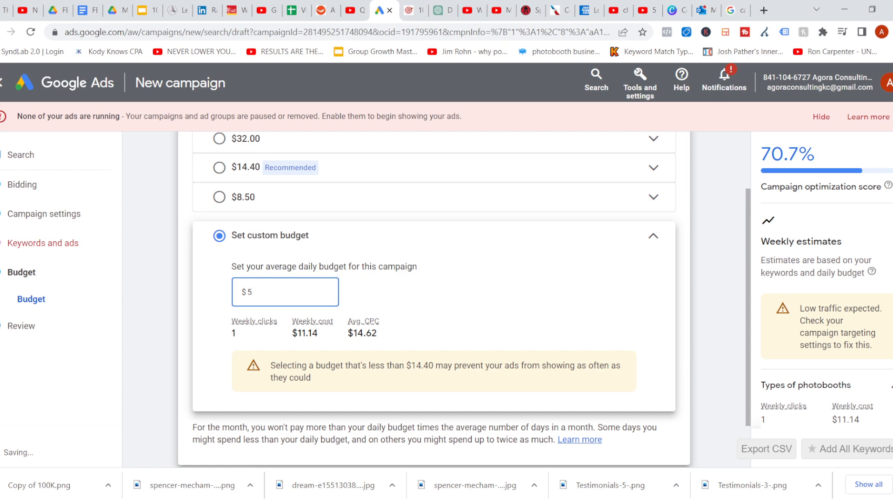
key("Return")
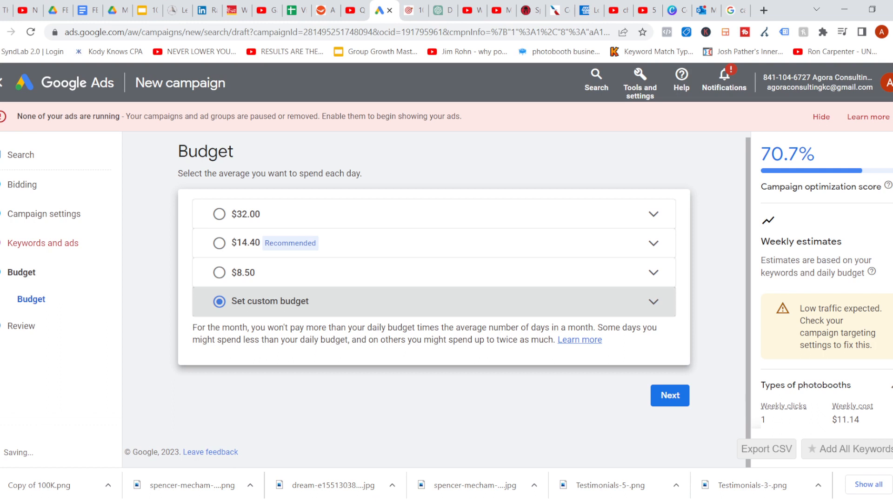
key("Return")
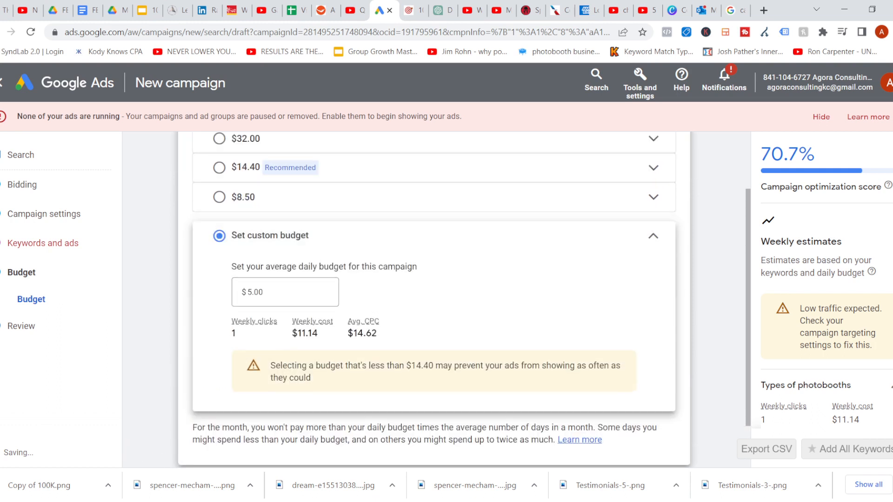
Continue to the review step and look over the campaign summary
scroll(434, 299, "up", 1)
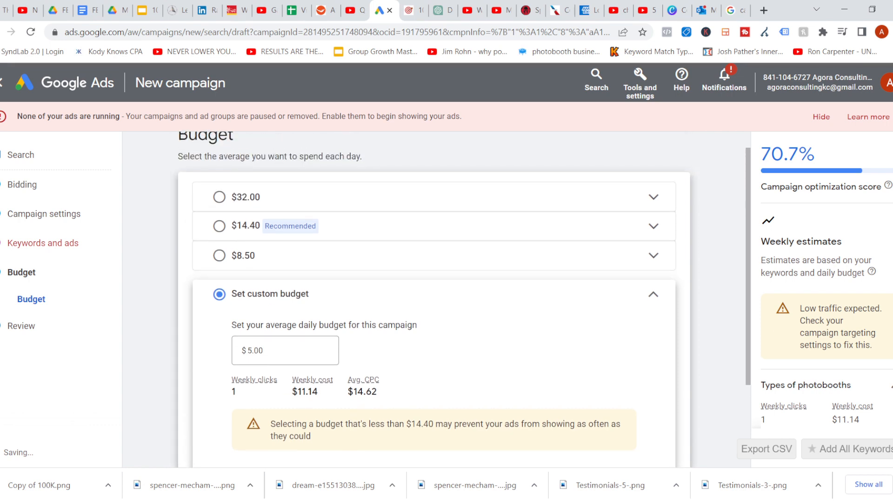
scroll(434, 299, "down", 2)
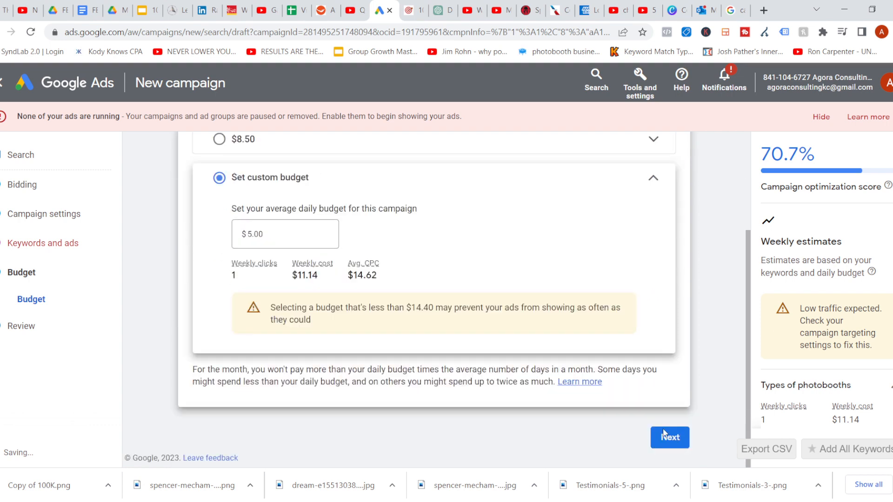
left_click(665, 434)
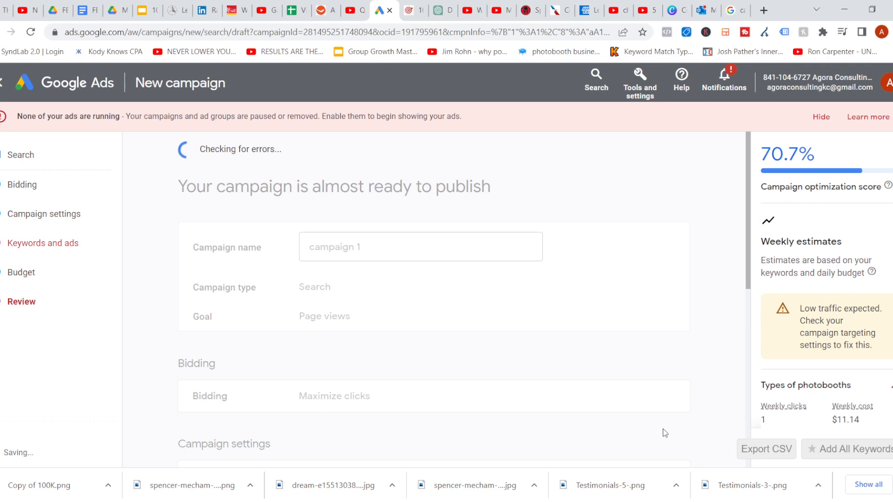
scroll(665, 433, "down", 4)
scroll(434, 297, "down", 5)
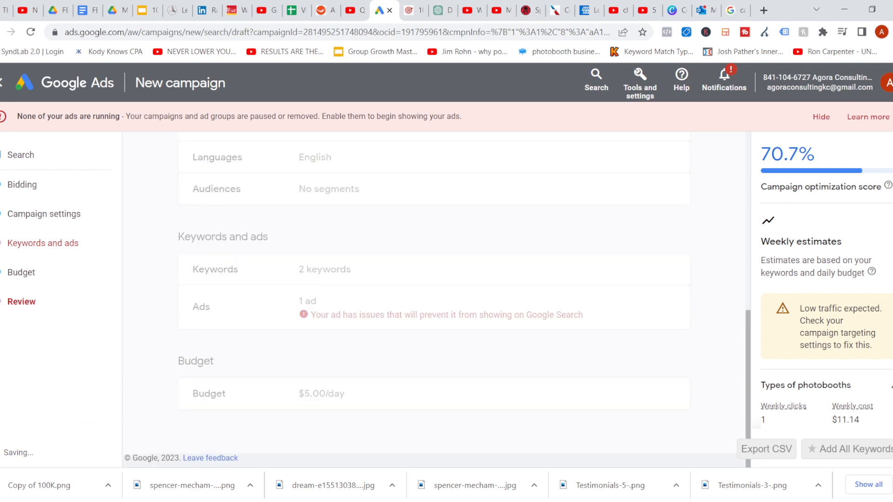